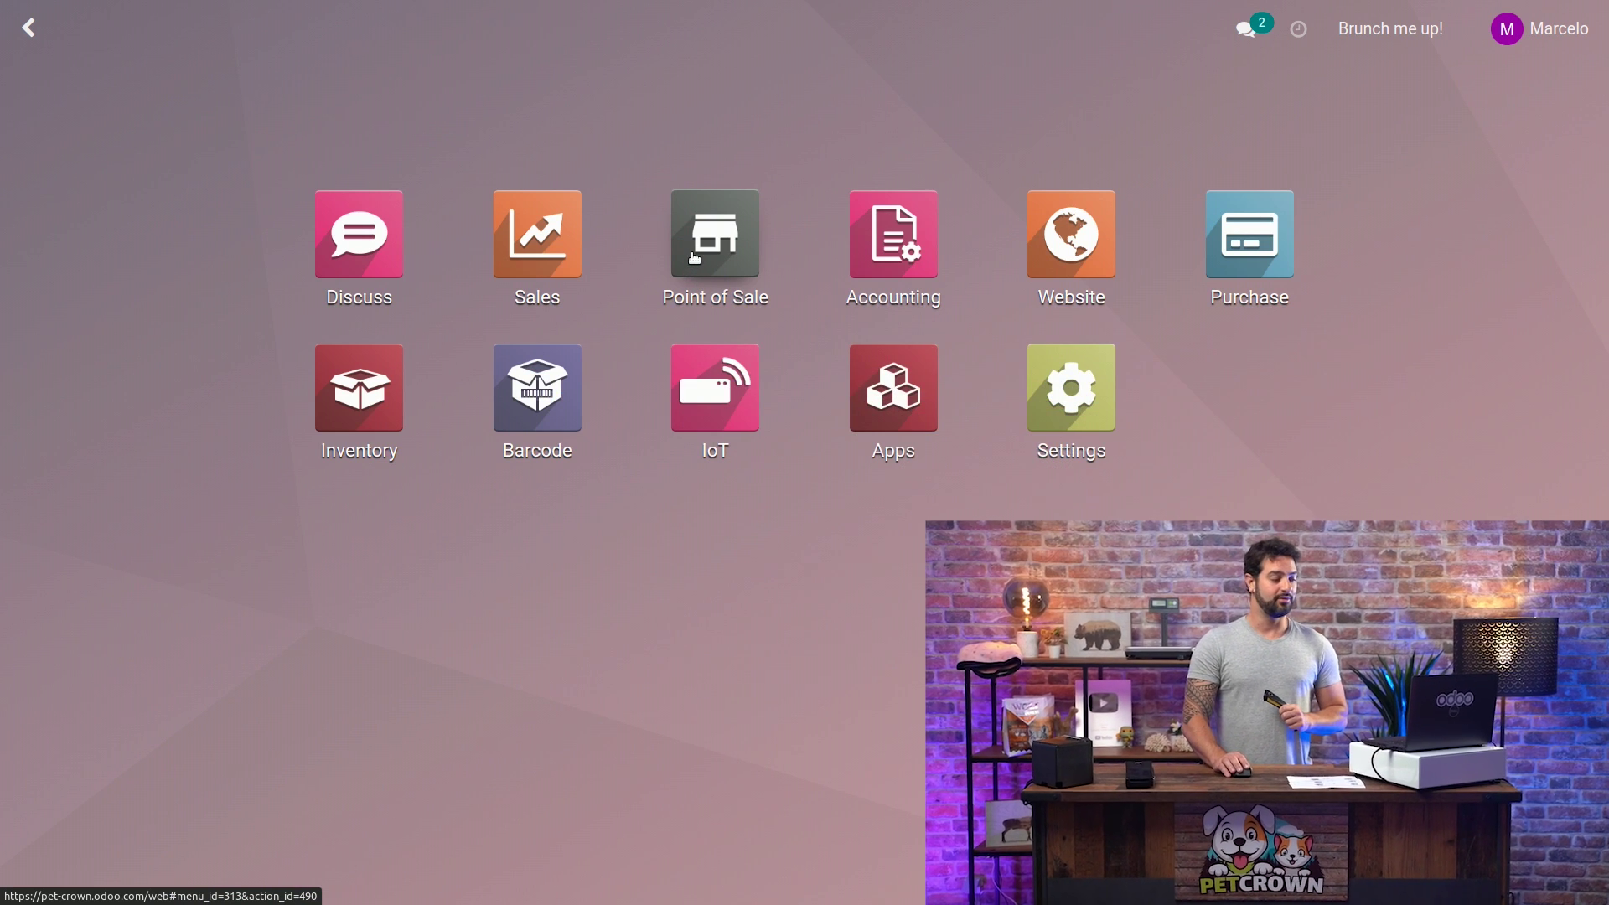
# Step: Open the Brunch me Up! Point of Sale settings from the Point of Sale app
pyautogui.click(713, 255)
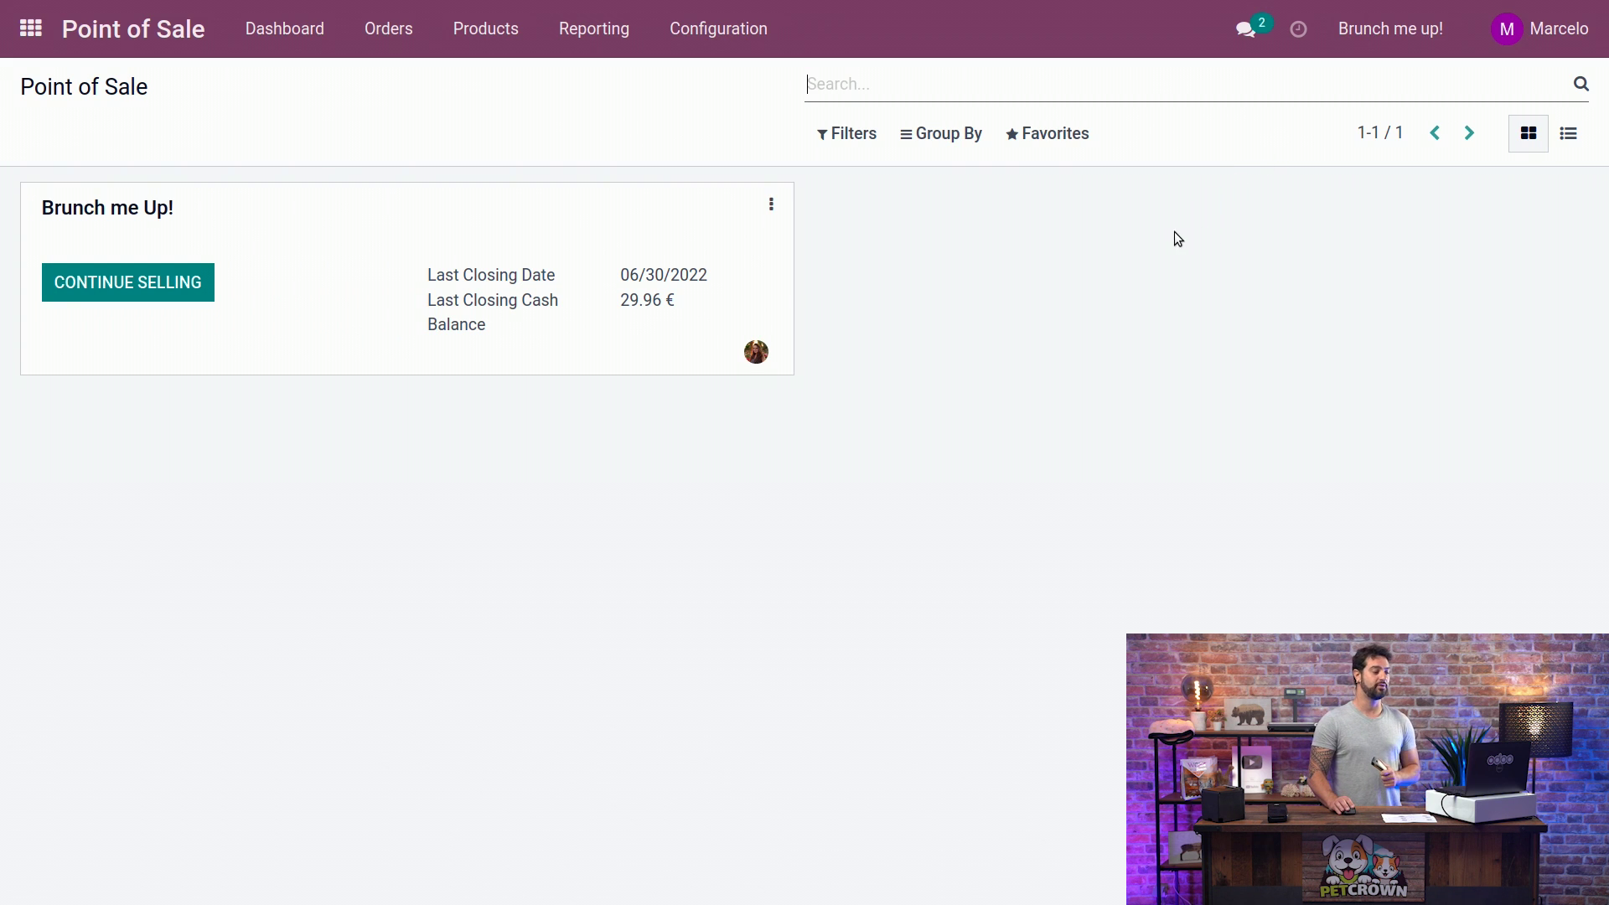
pyautogui.click(772, 204)
pyautogui.click(335, 396)
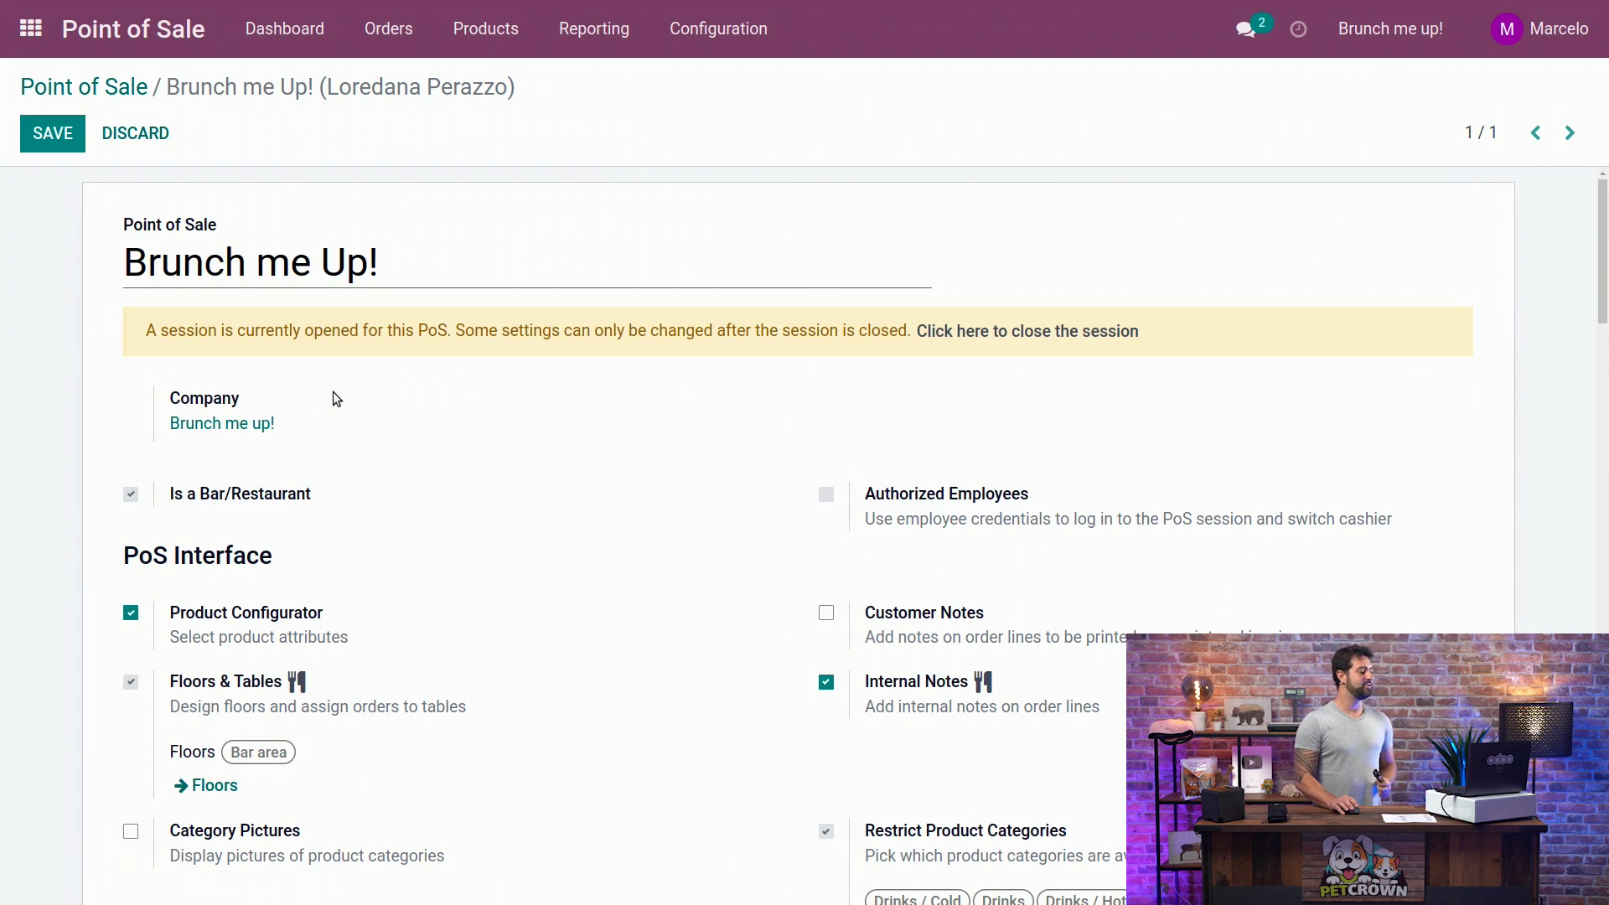
pyautogui.scroll(-4, 383, 431)
pyautogui.scroll(-3, 388, 454)
pyautogui.scroll(-3, 386, 448)
pyautogui.scroll(-2, 435, 361)
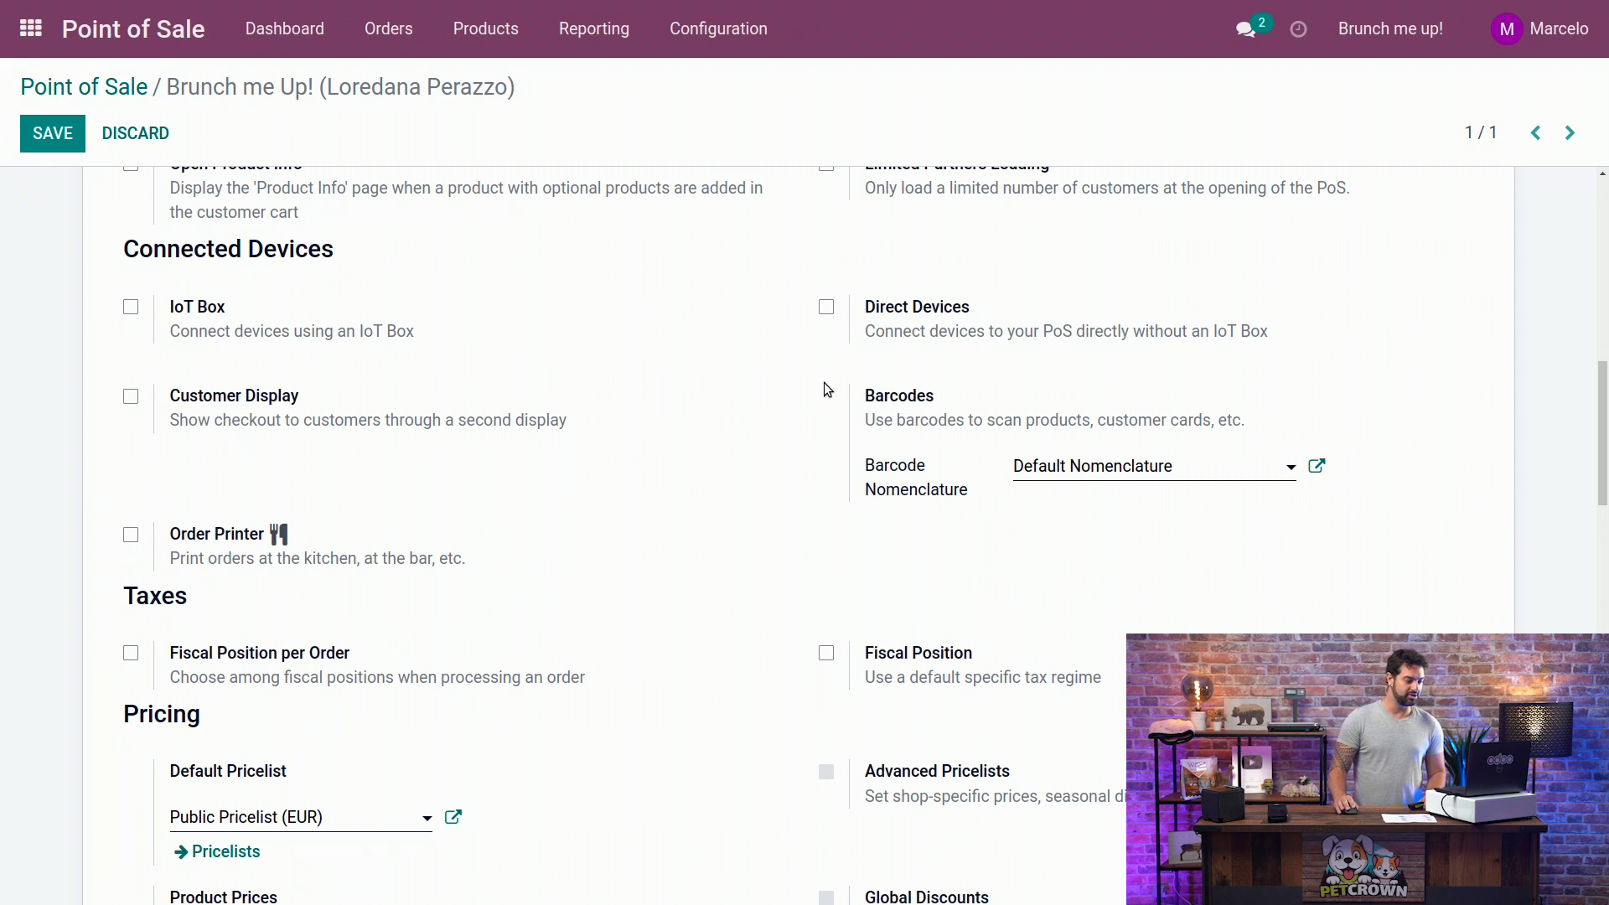
# Step: Enable direct device connection and set the Epson receipt printer IP to 10.50.238.230
pyautogui.click(827, 308)
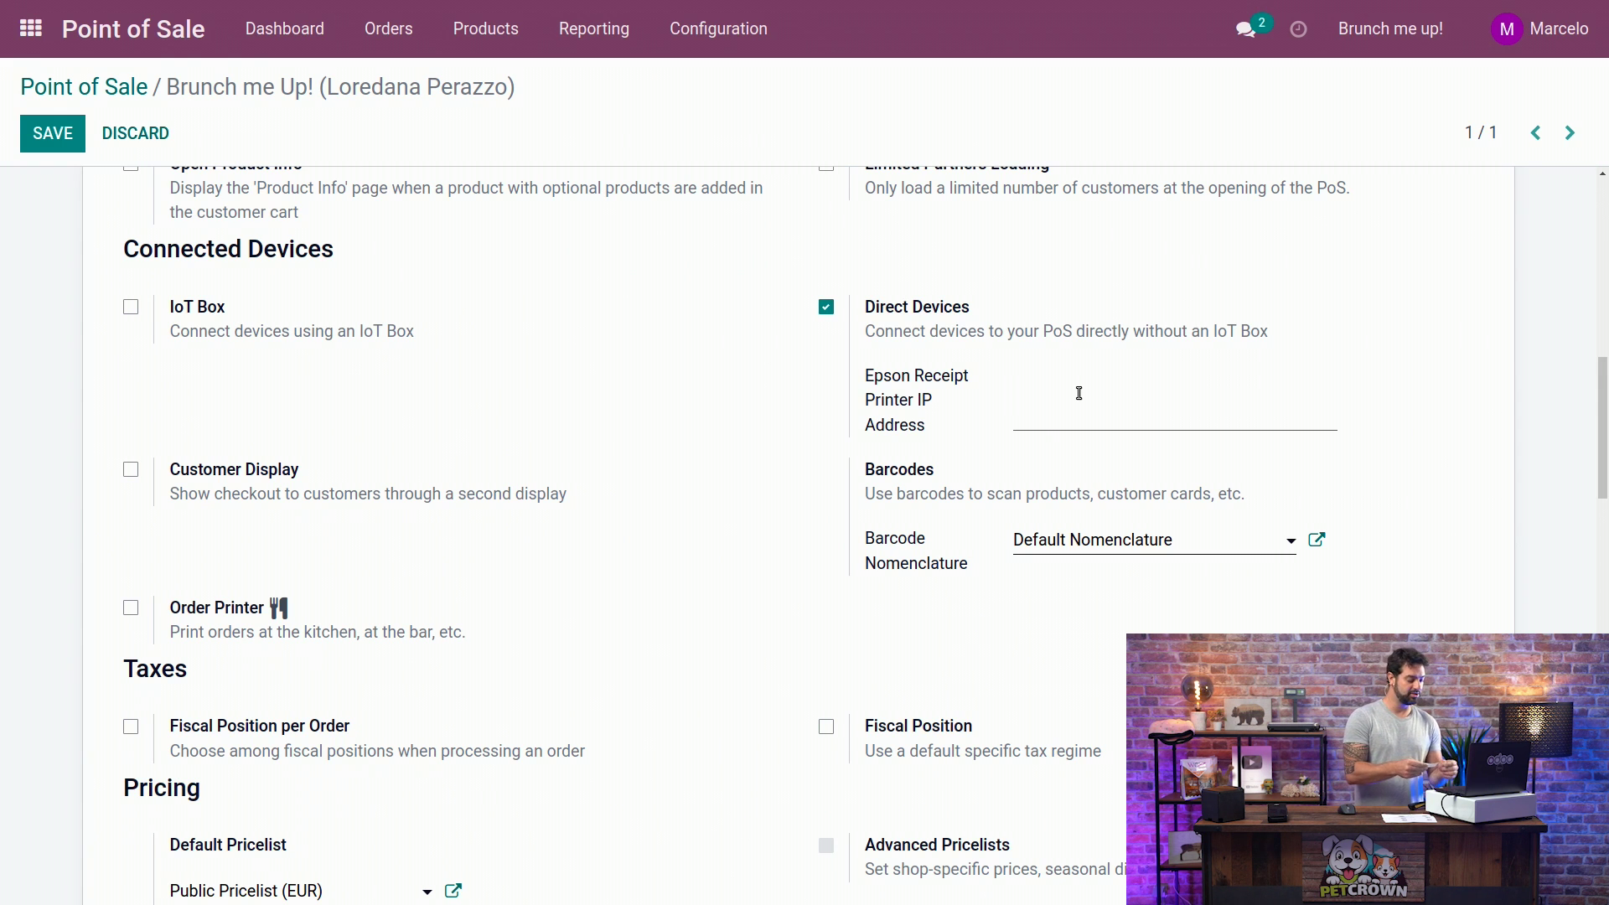
pyautogui.write('10.50.238.230')
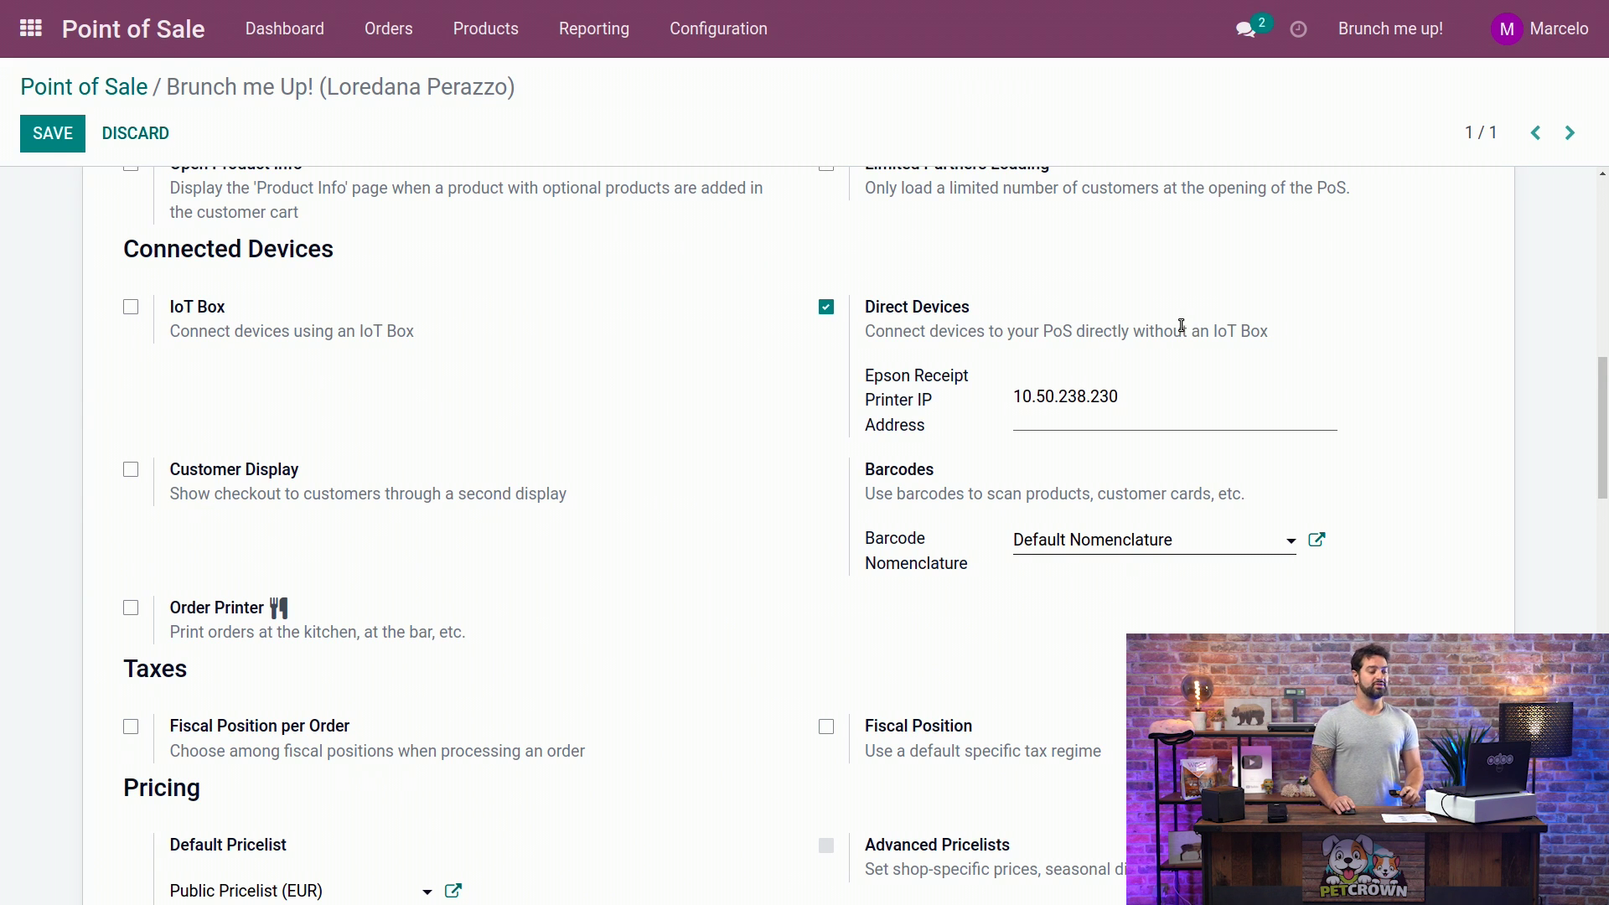
pyautogui.scroll(1, 1171, 326)
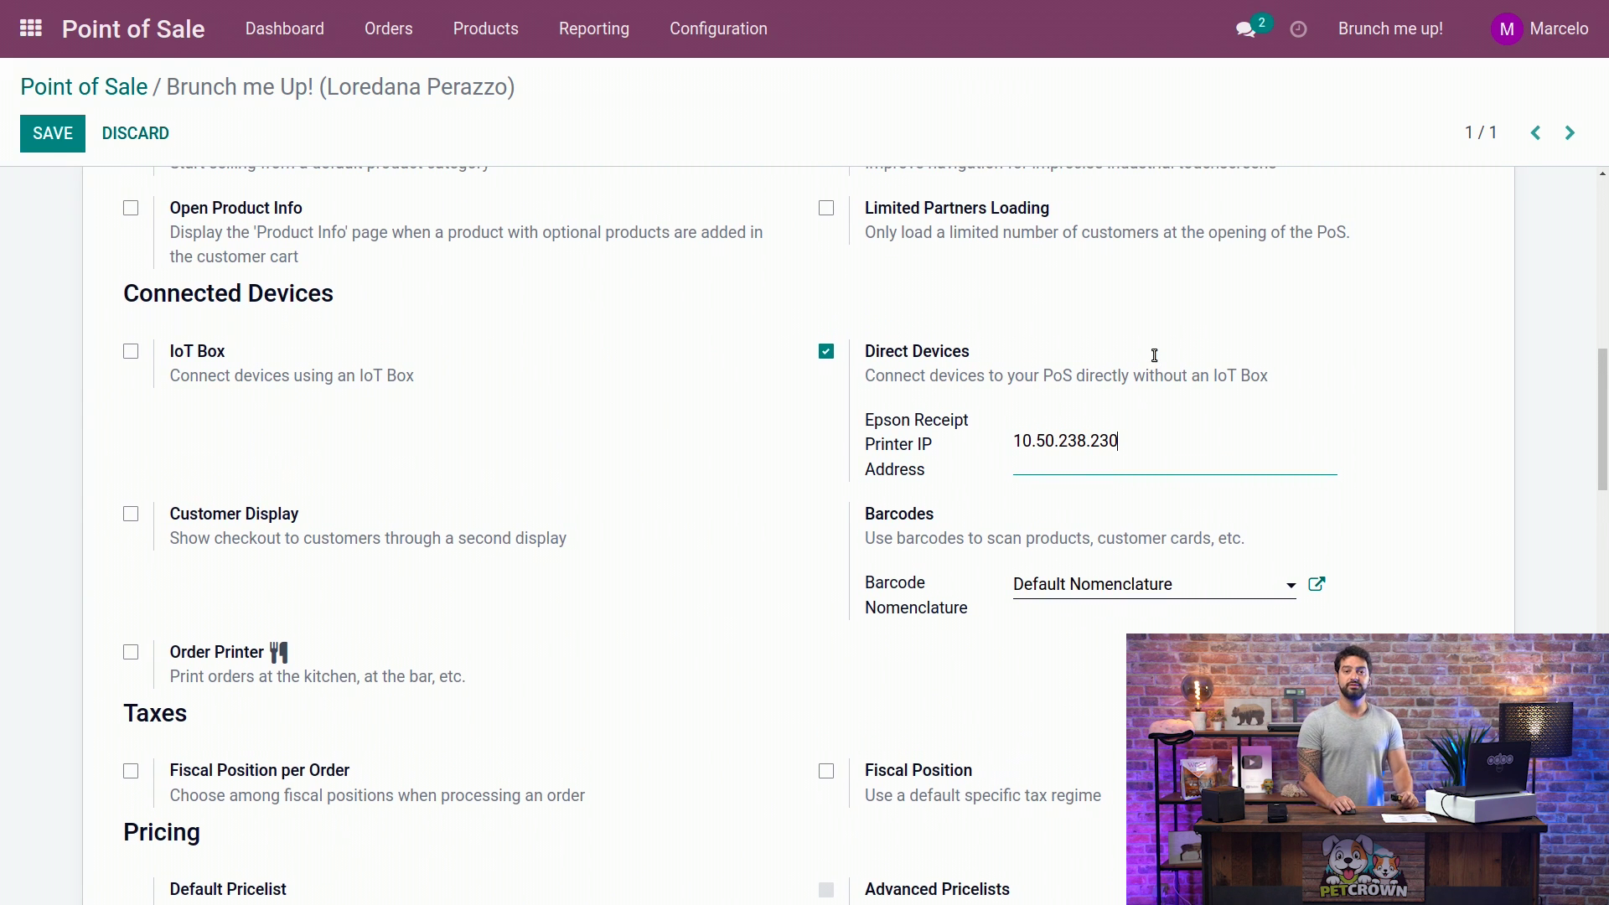
pyautogui.click(1403, 497)
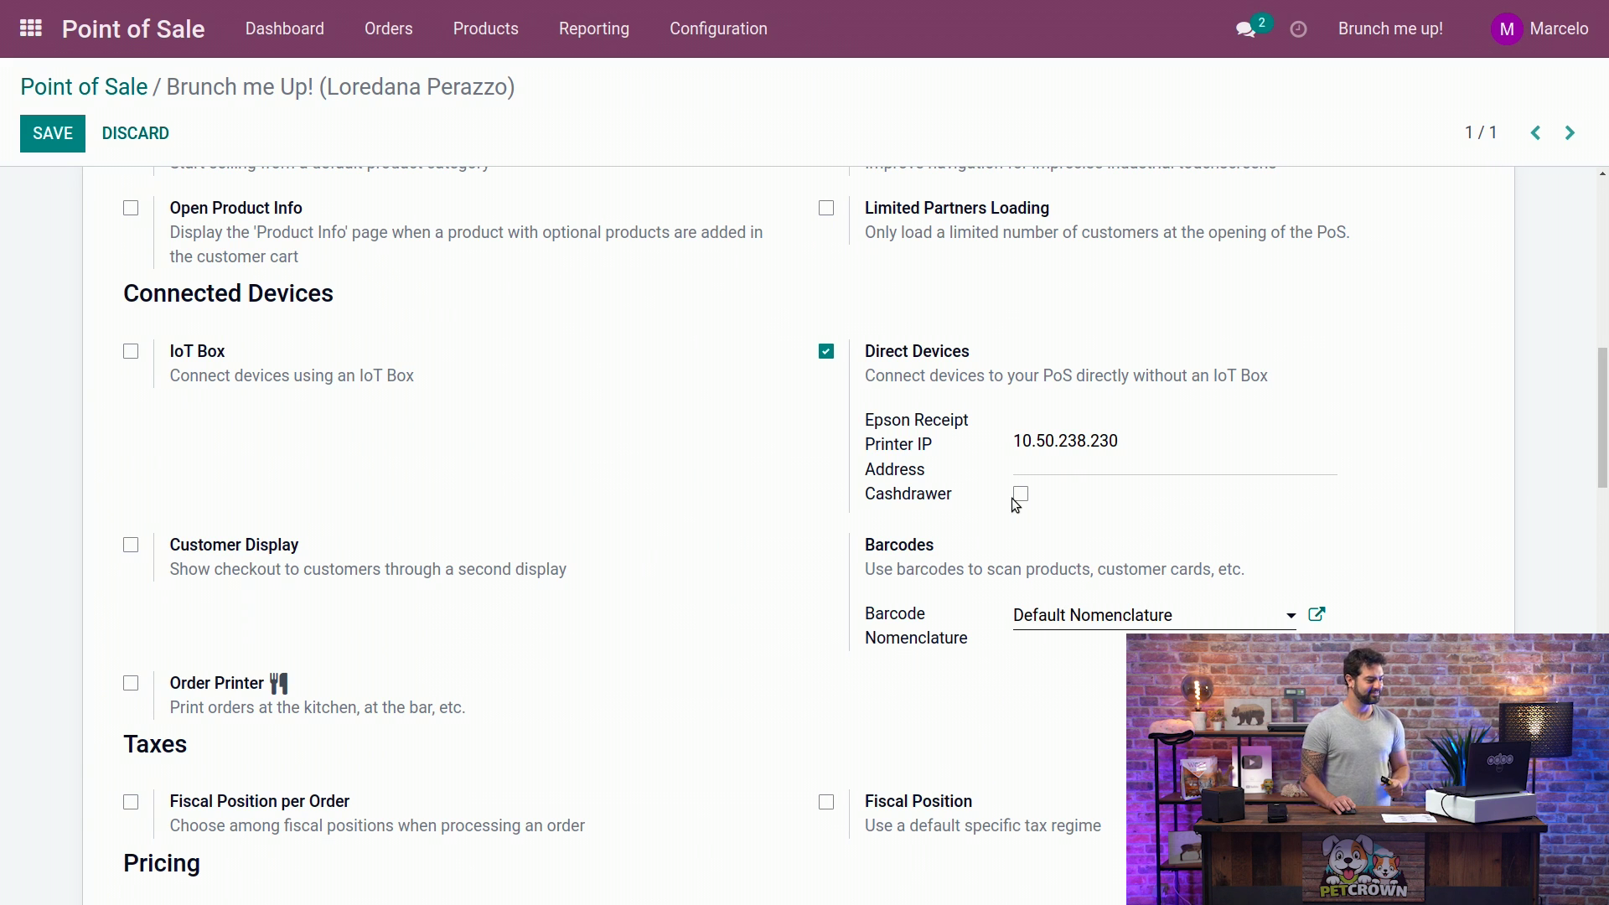
# Step: Enable kitchen/bar order printing and open the list of available order printers
pyautogui.scroll(-1, 1019, 496)
pyautogui.scroll(-1, 1005, 495)
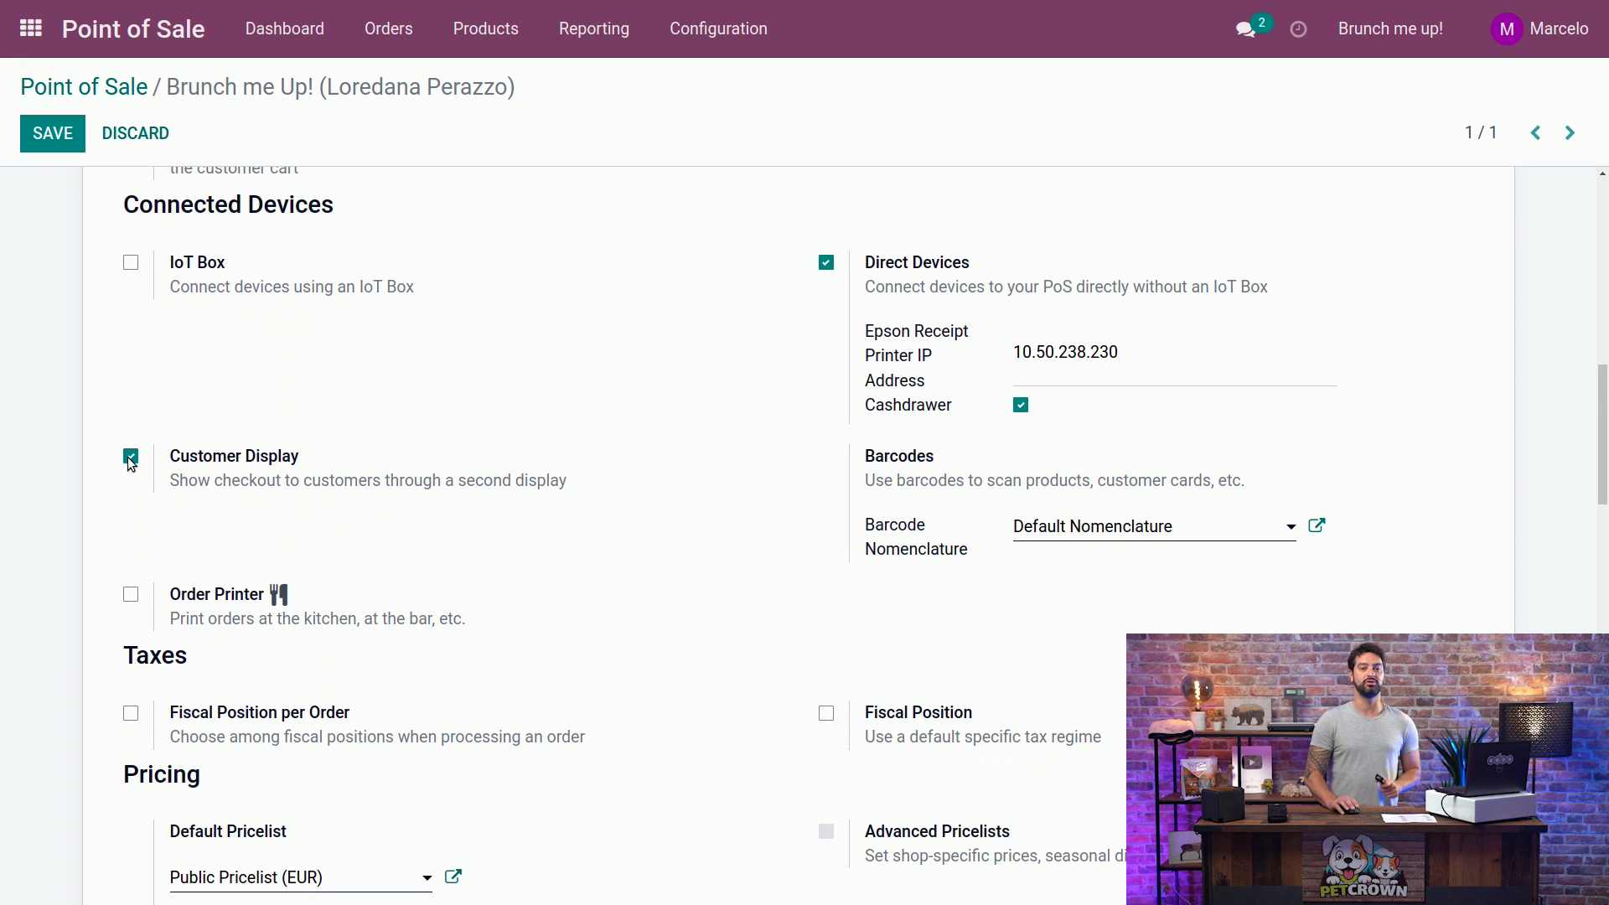
pyautogui.scroll(-1, 132, 478)
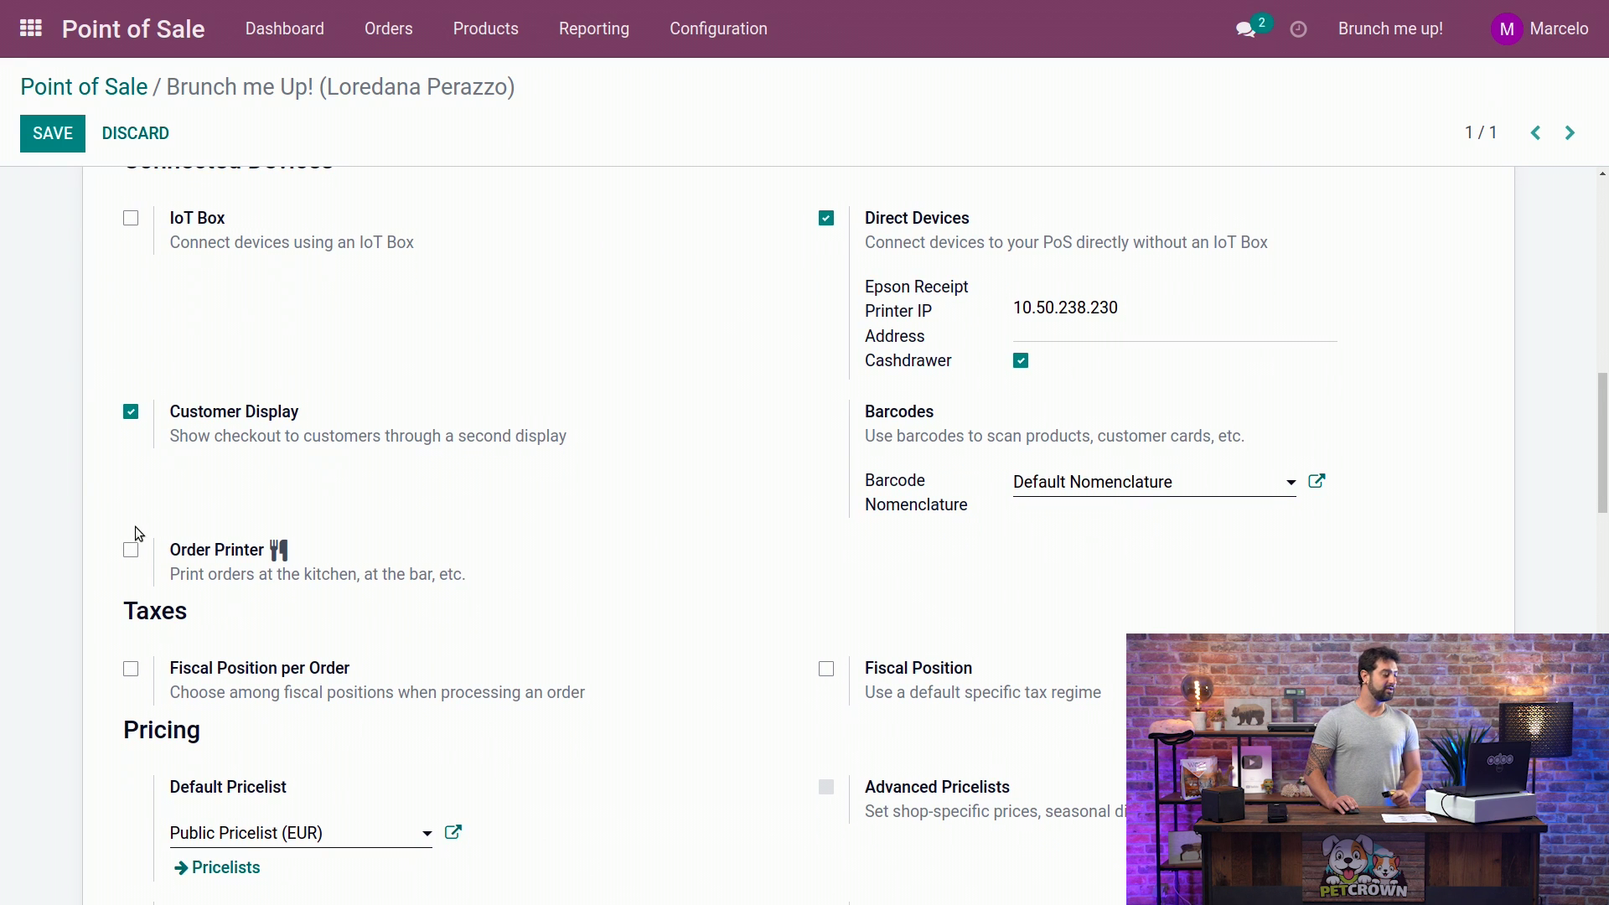
pyautogui.click(130, 552)
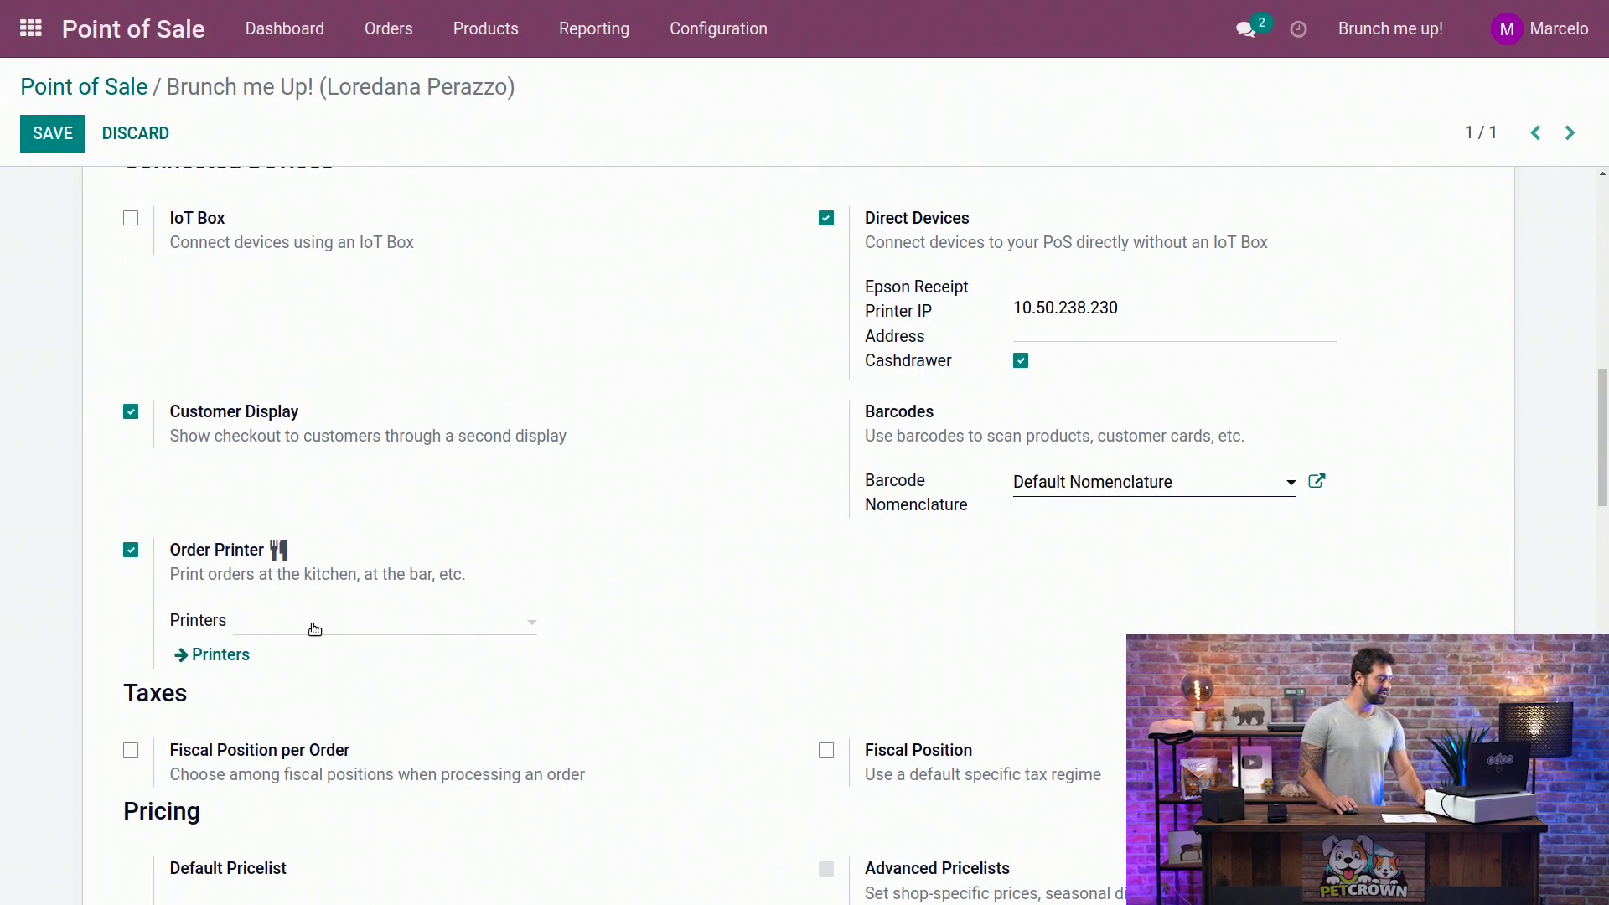
pyautogui.click(312, 626)
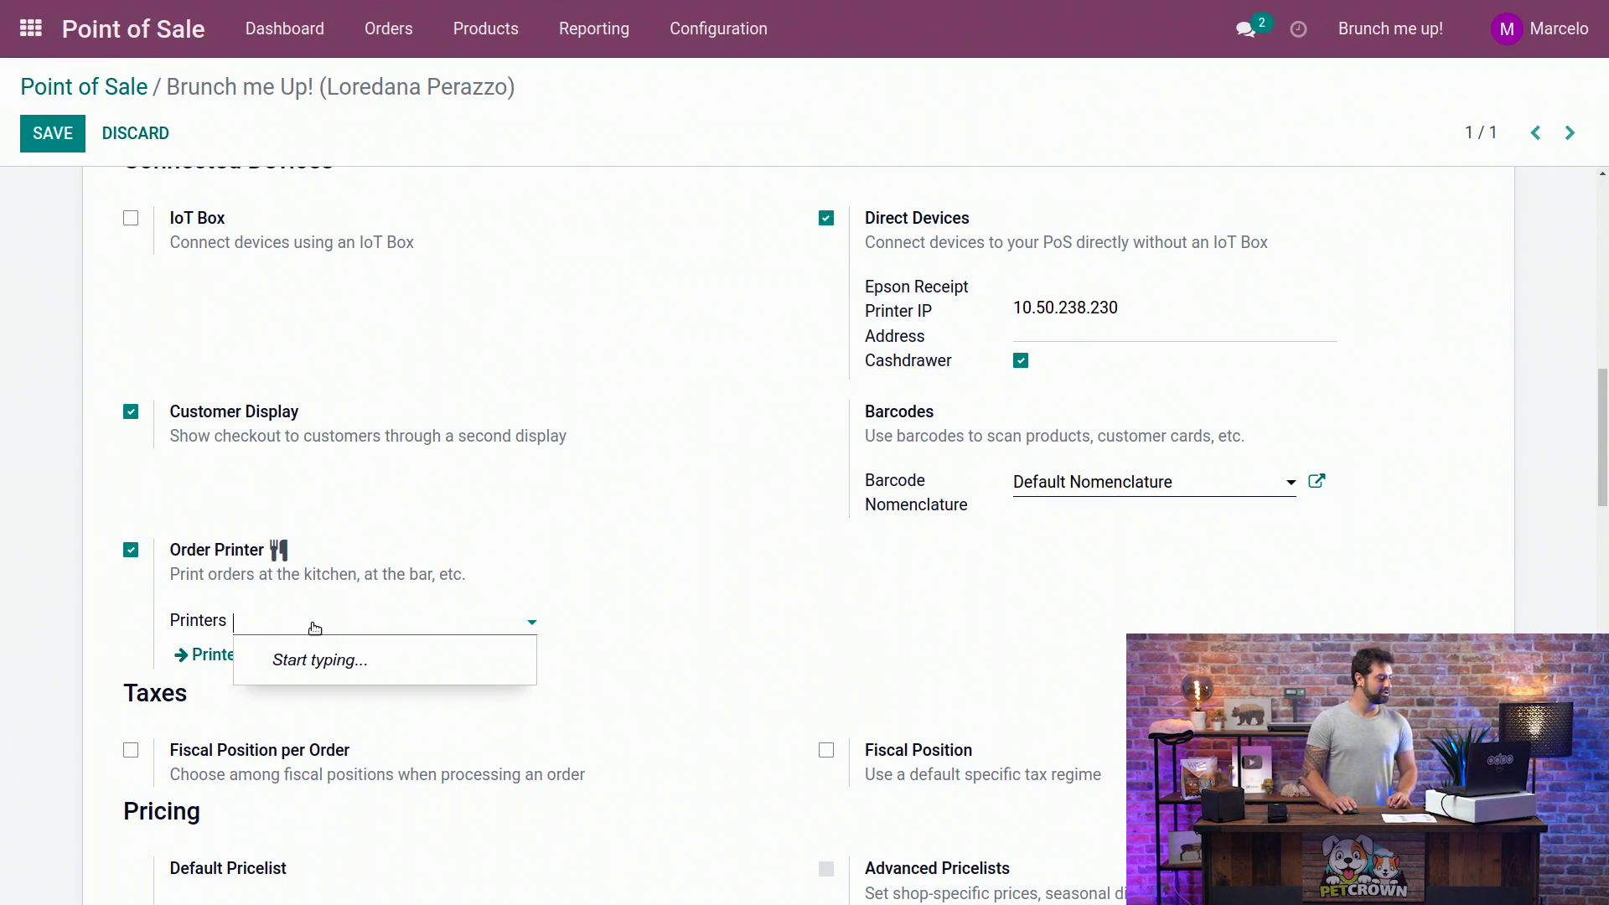
pyautogui.click(314, 625)
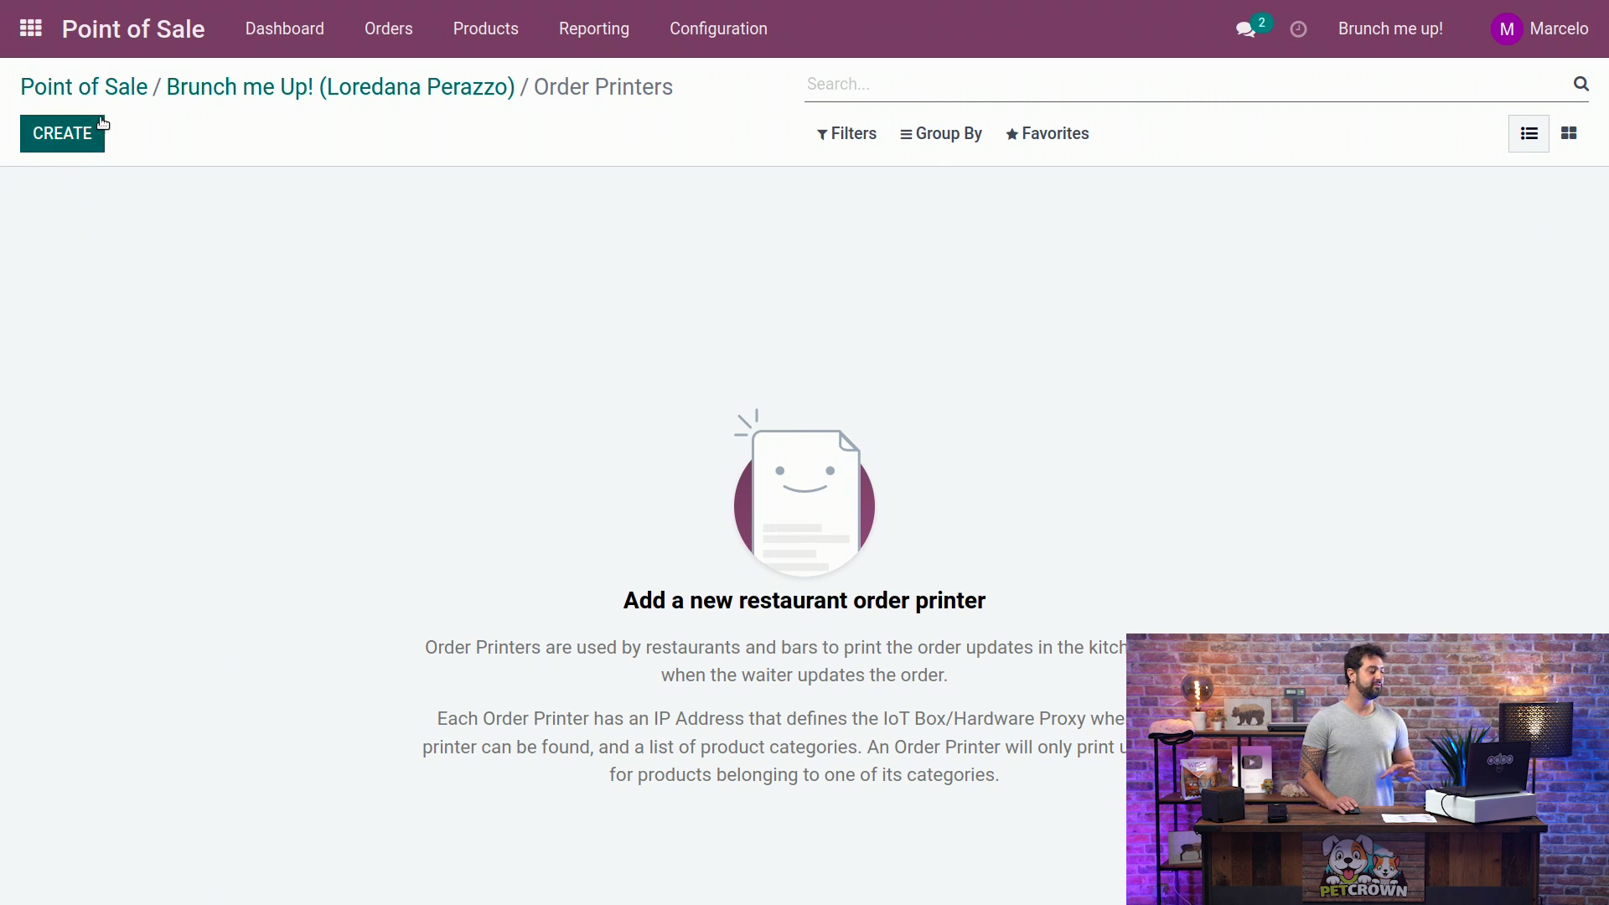
# Step: Create an Epson order printer named ANNOYING LOREDANA with IP address 10.50.40.1
pyautogui.click(78, 136)
pyautogui.moveTo(414, 245); pyautogui.dragTo(333, 245)
pyautogui.write('ANNOYING ')
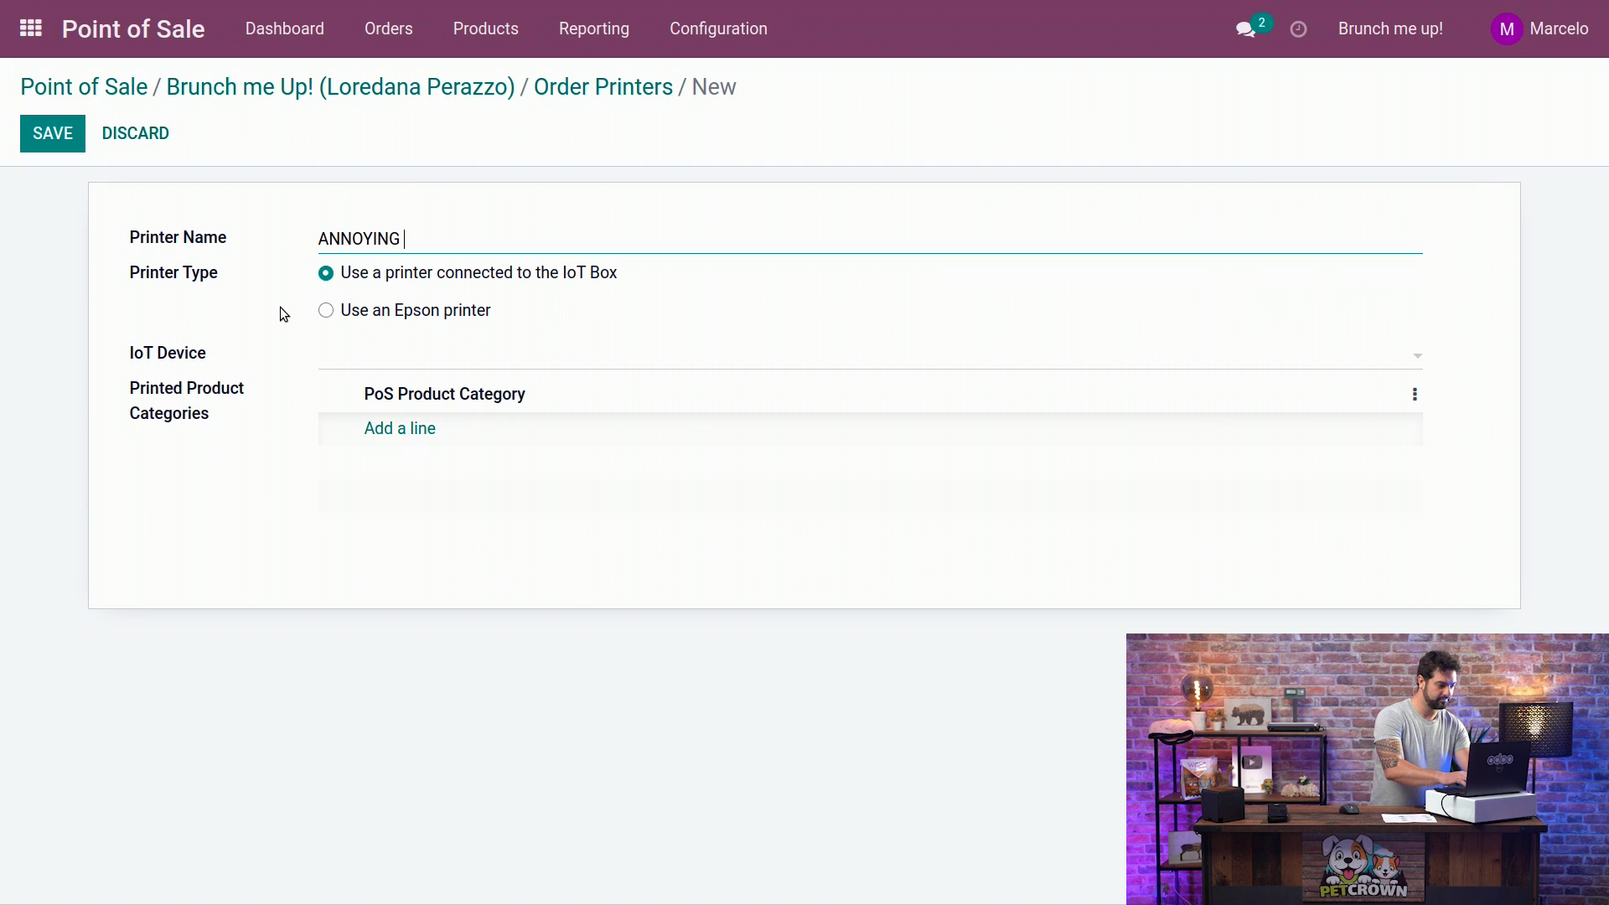
pyautogui.write('LOREDANA')
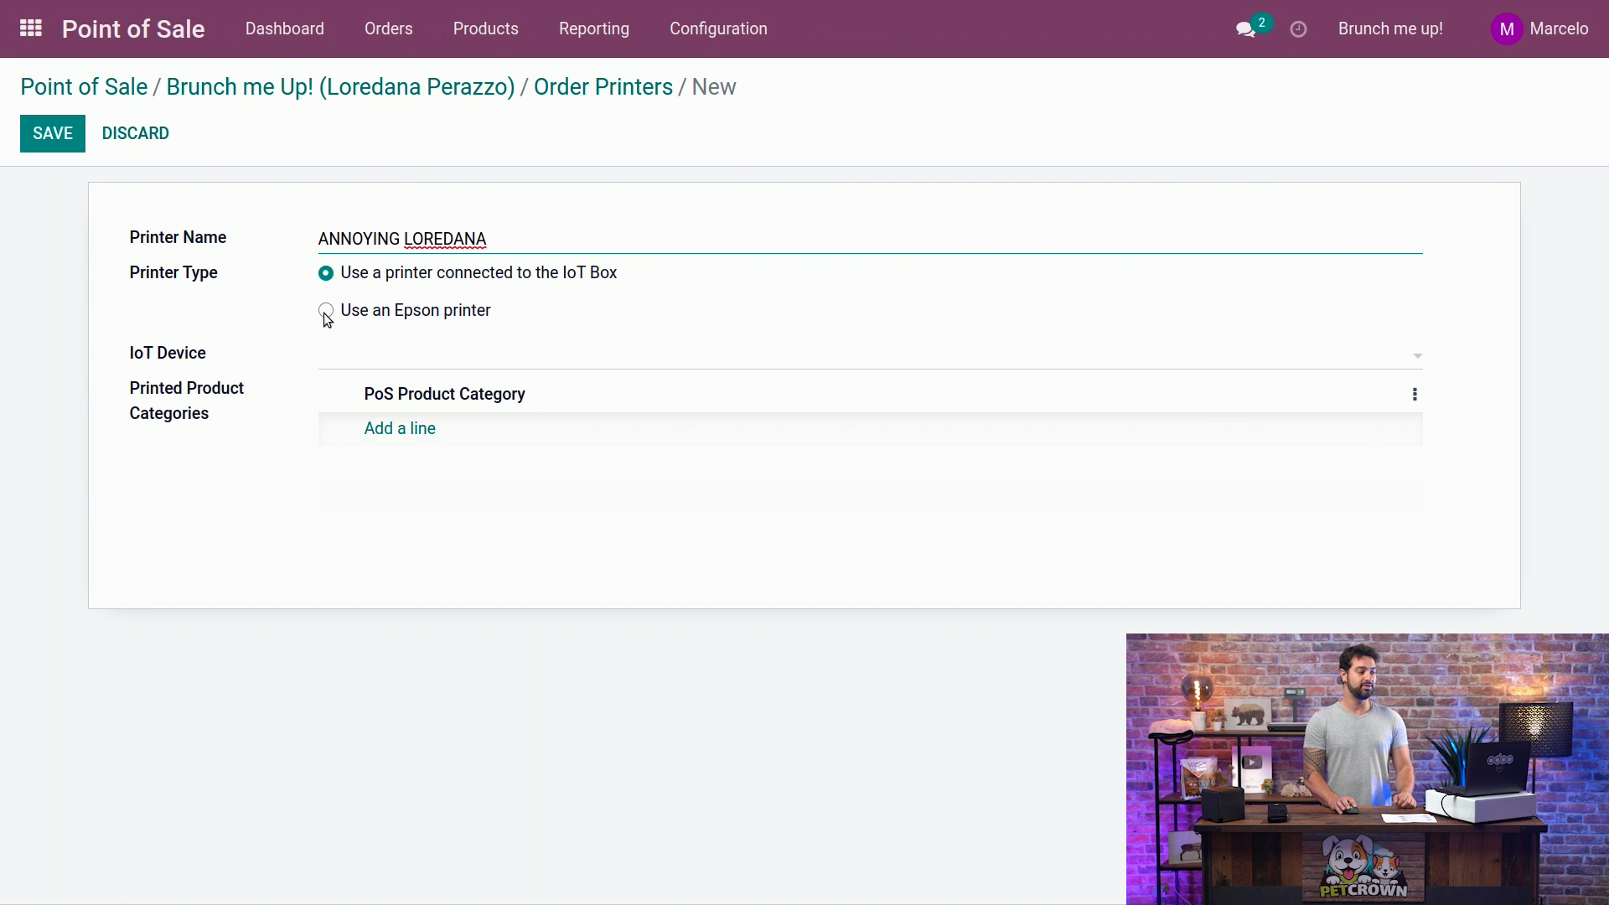
pyautogui.click(326, 311)
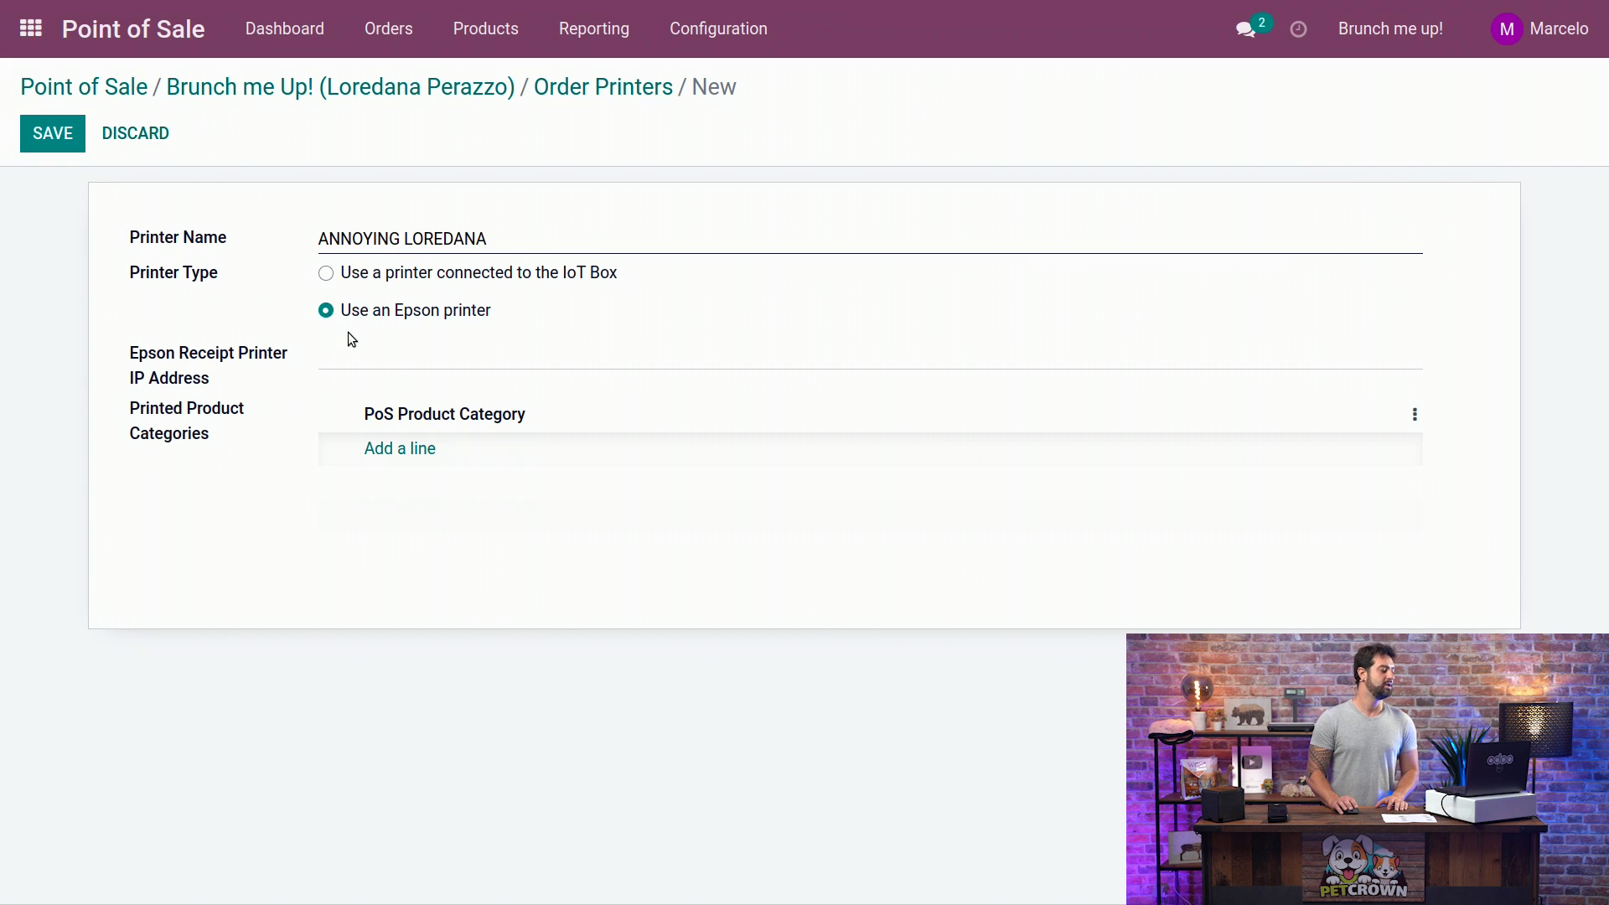
pyautogui.click(373, 350)
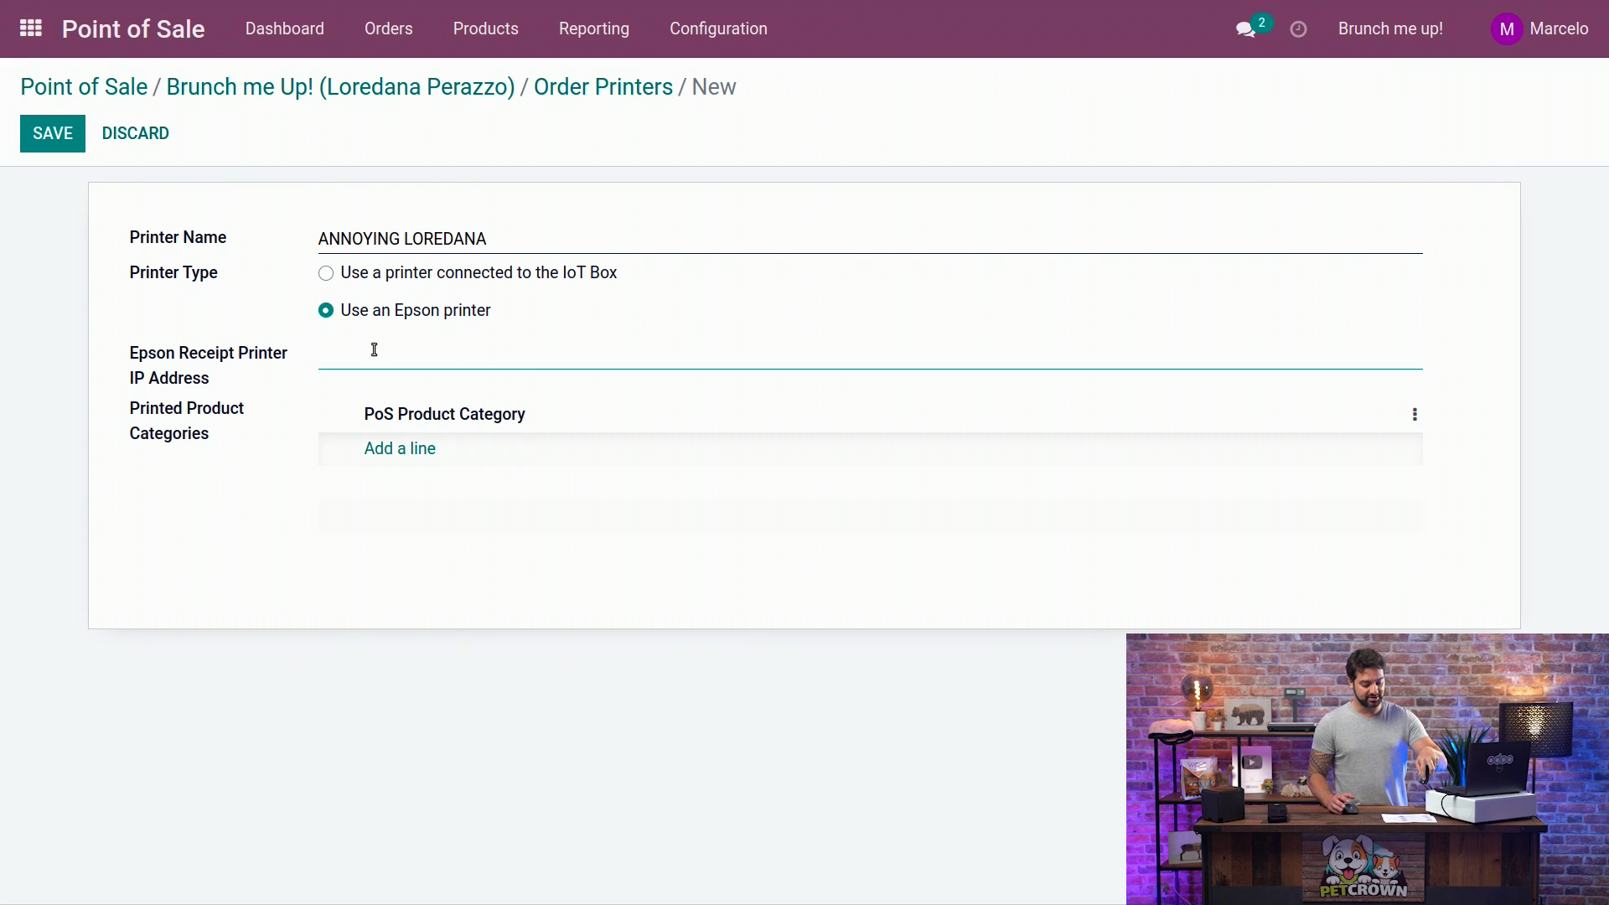
pyautogui.write('10.50.40.1')
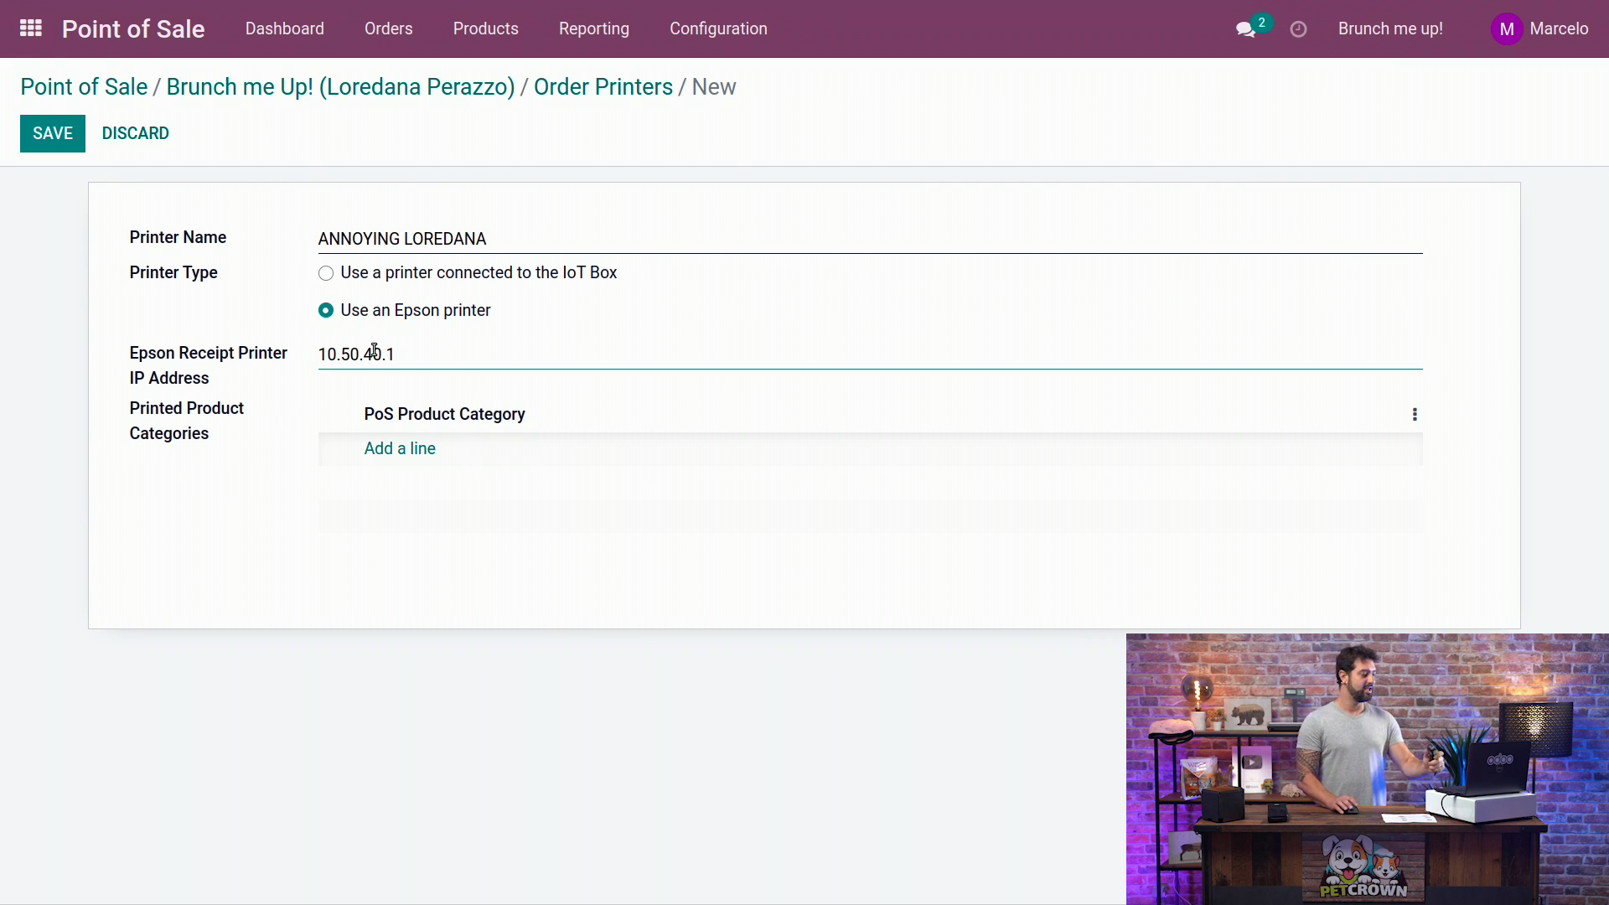
pyautogui.moveTo(427, 355); pyautogui.dragTo(320, 357)
pyautogui.click(436, 343)
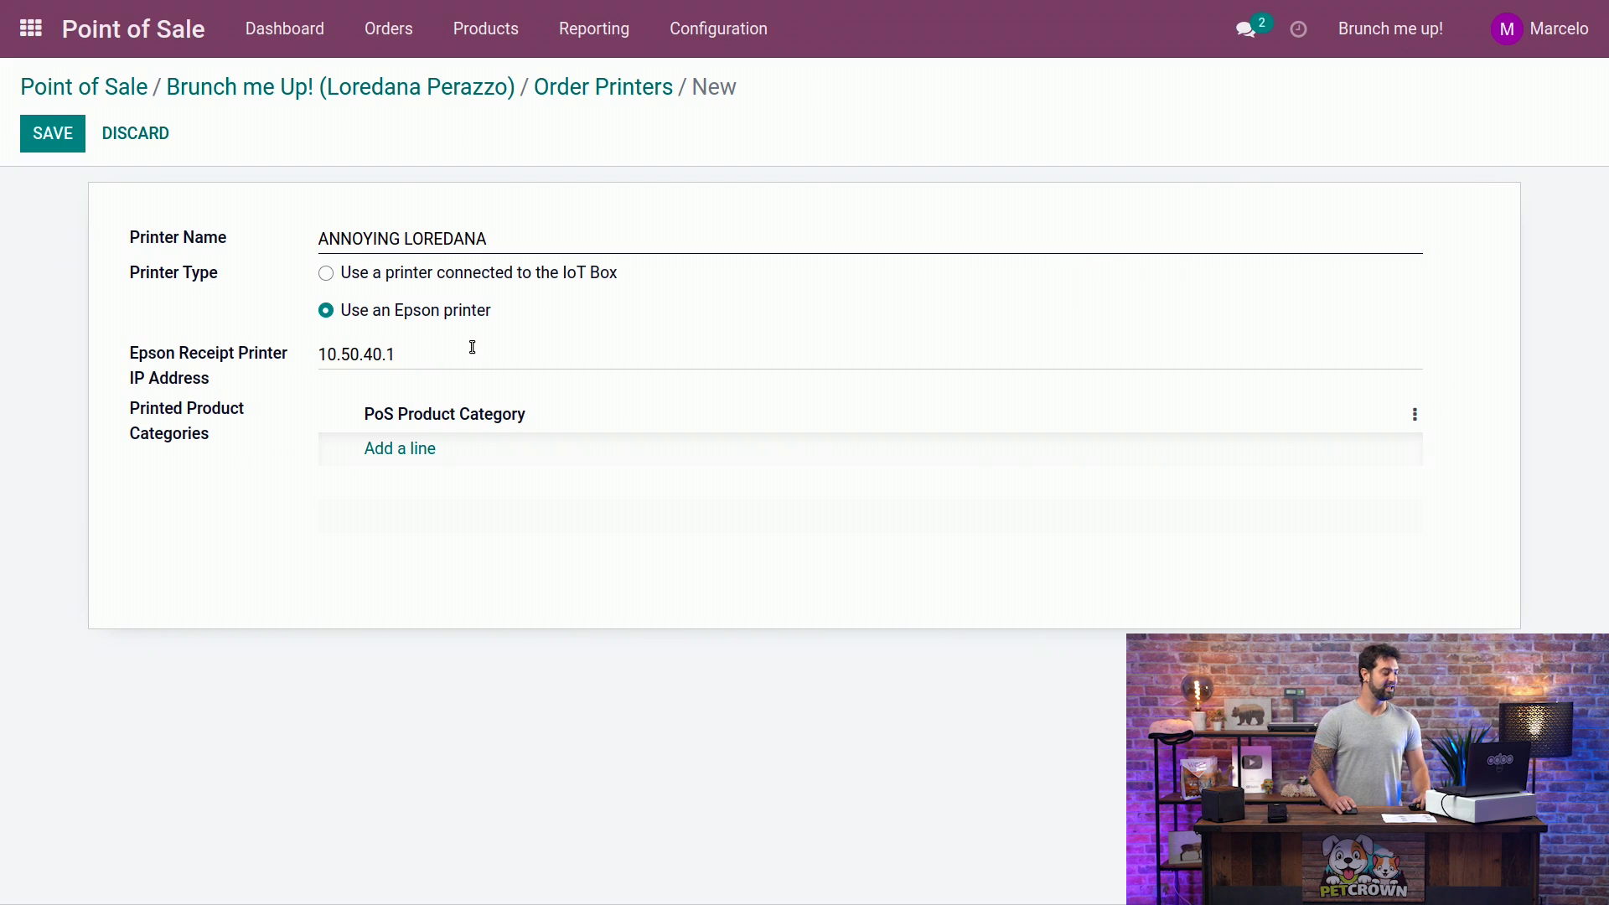
# Step: Assign the Food product category to the printer and save it
pyautogui.click(383, 451)
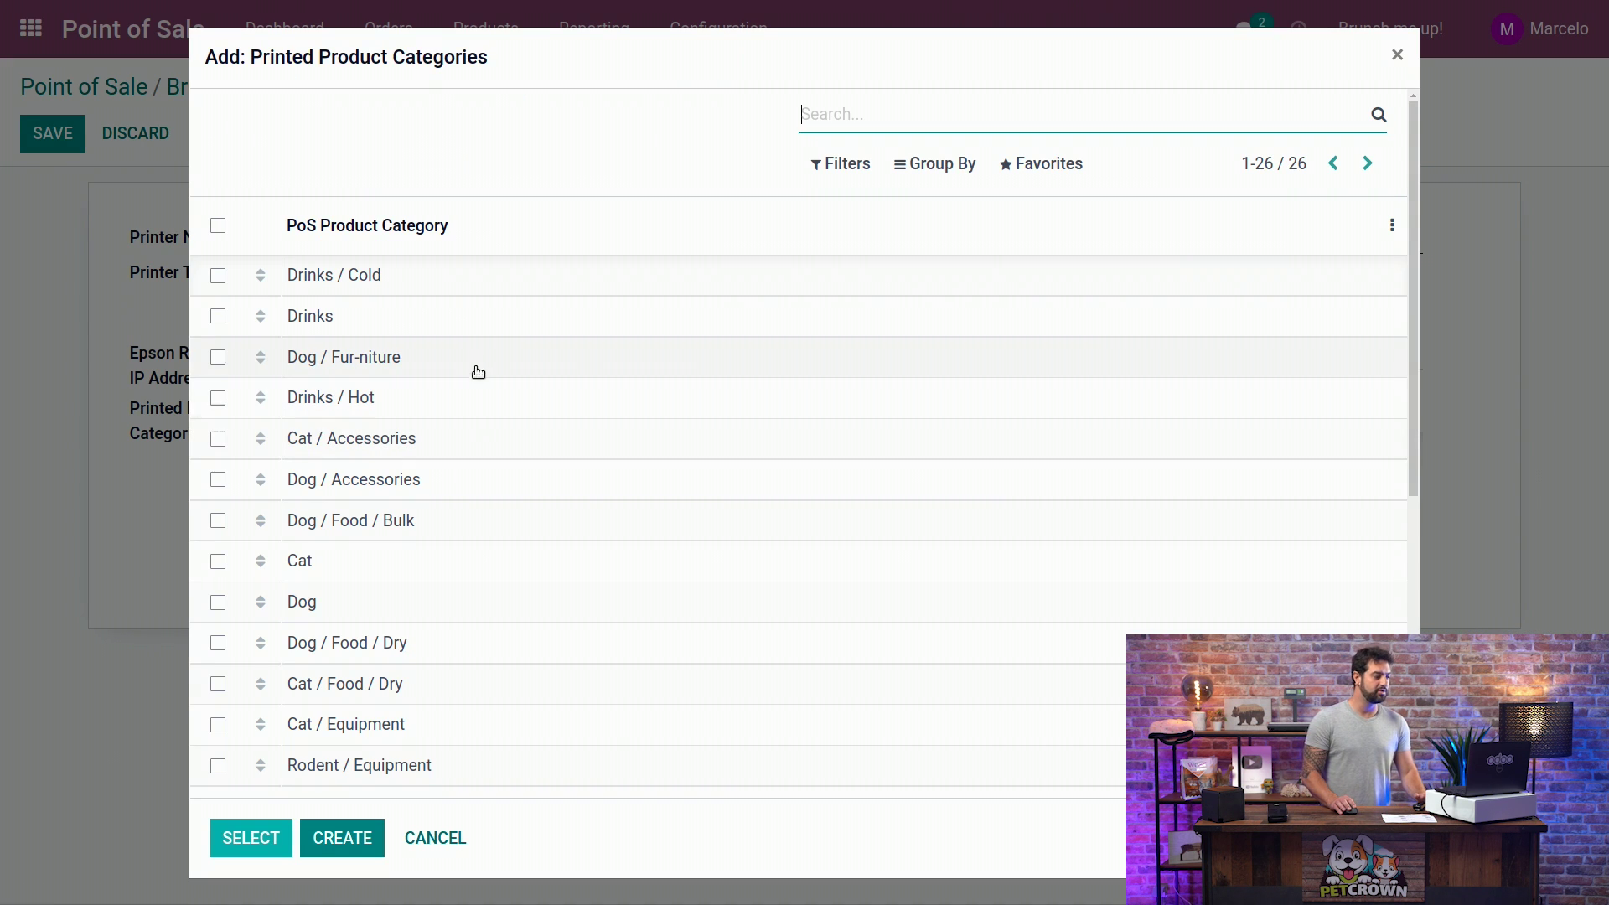
pyautogui.write('fo')
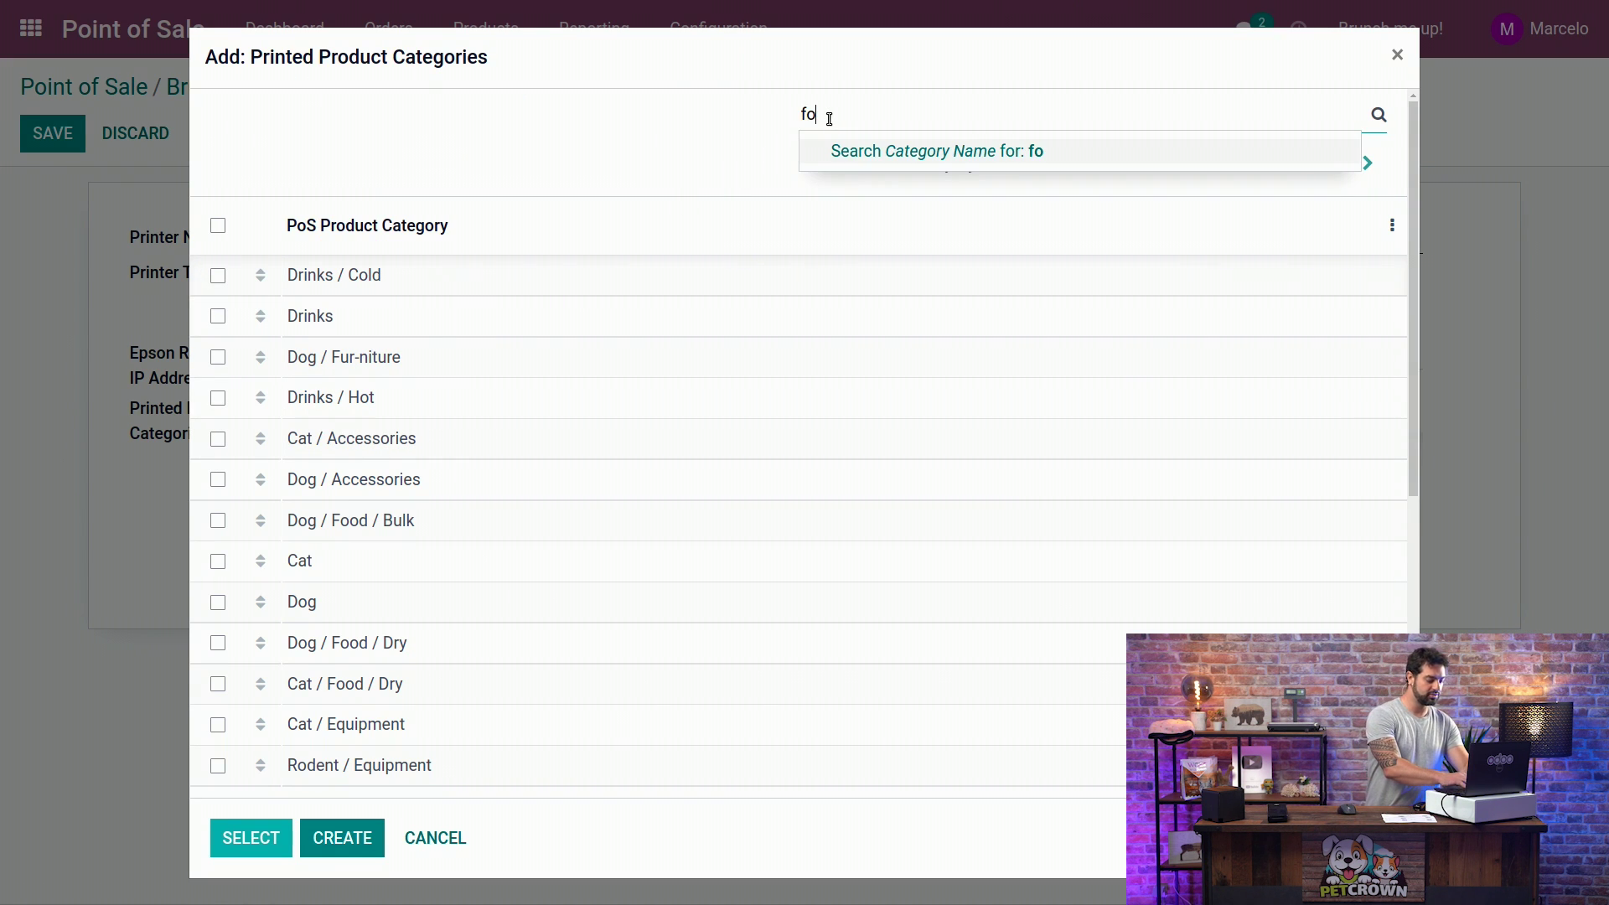
pyautogui.write('od')
pyautogui.press('Return')
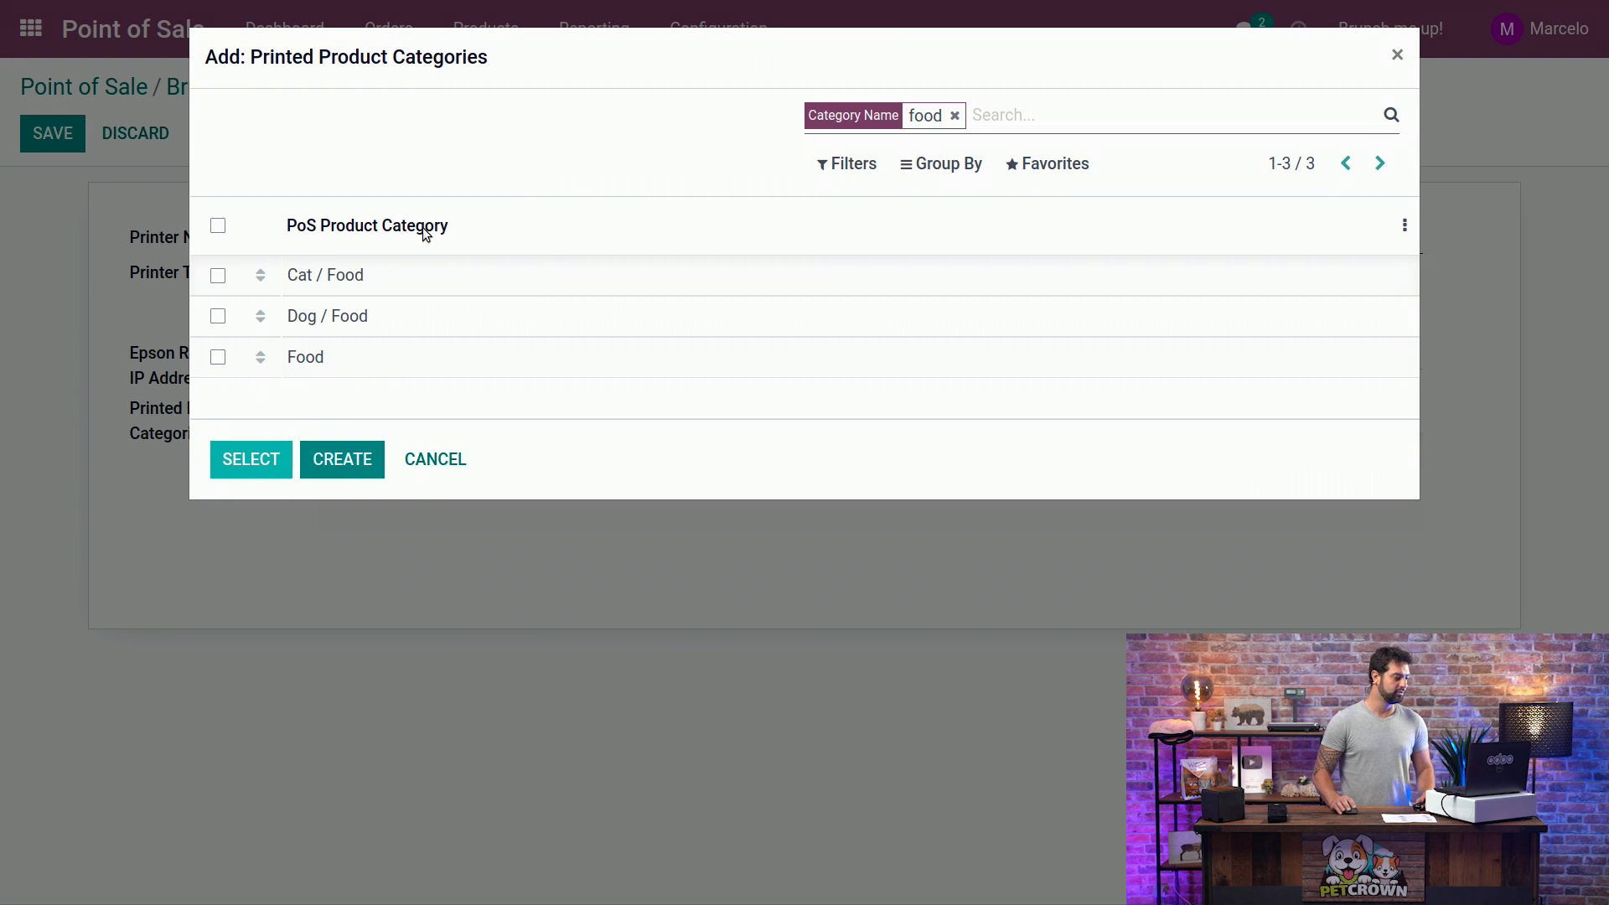
pyautogui.click(217, 360)
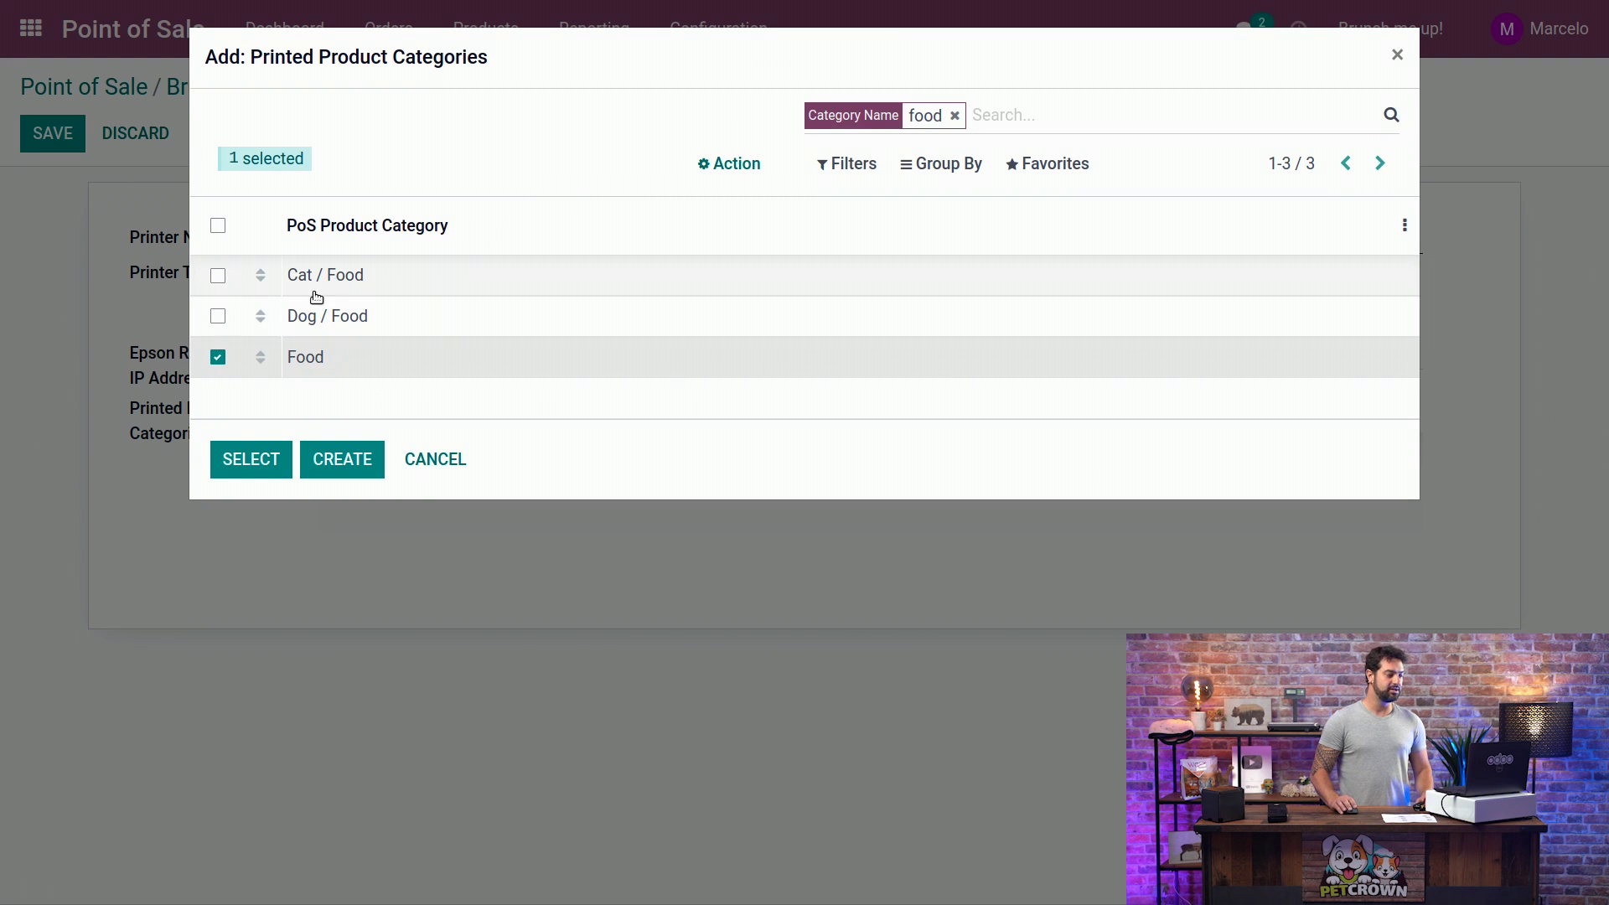
pyautogui.click(249, 459)
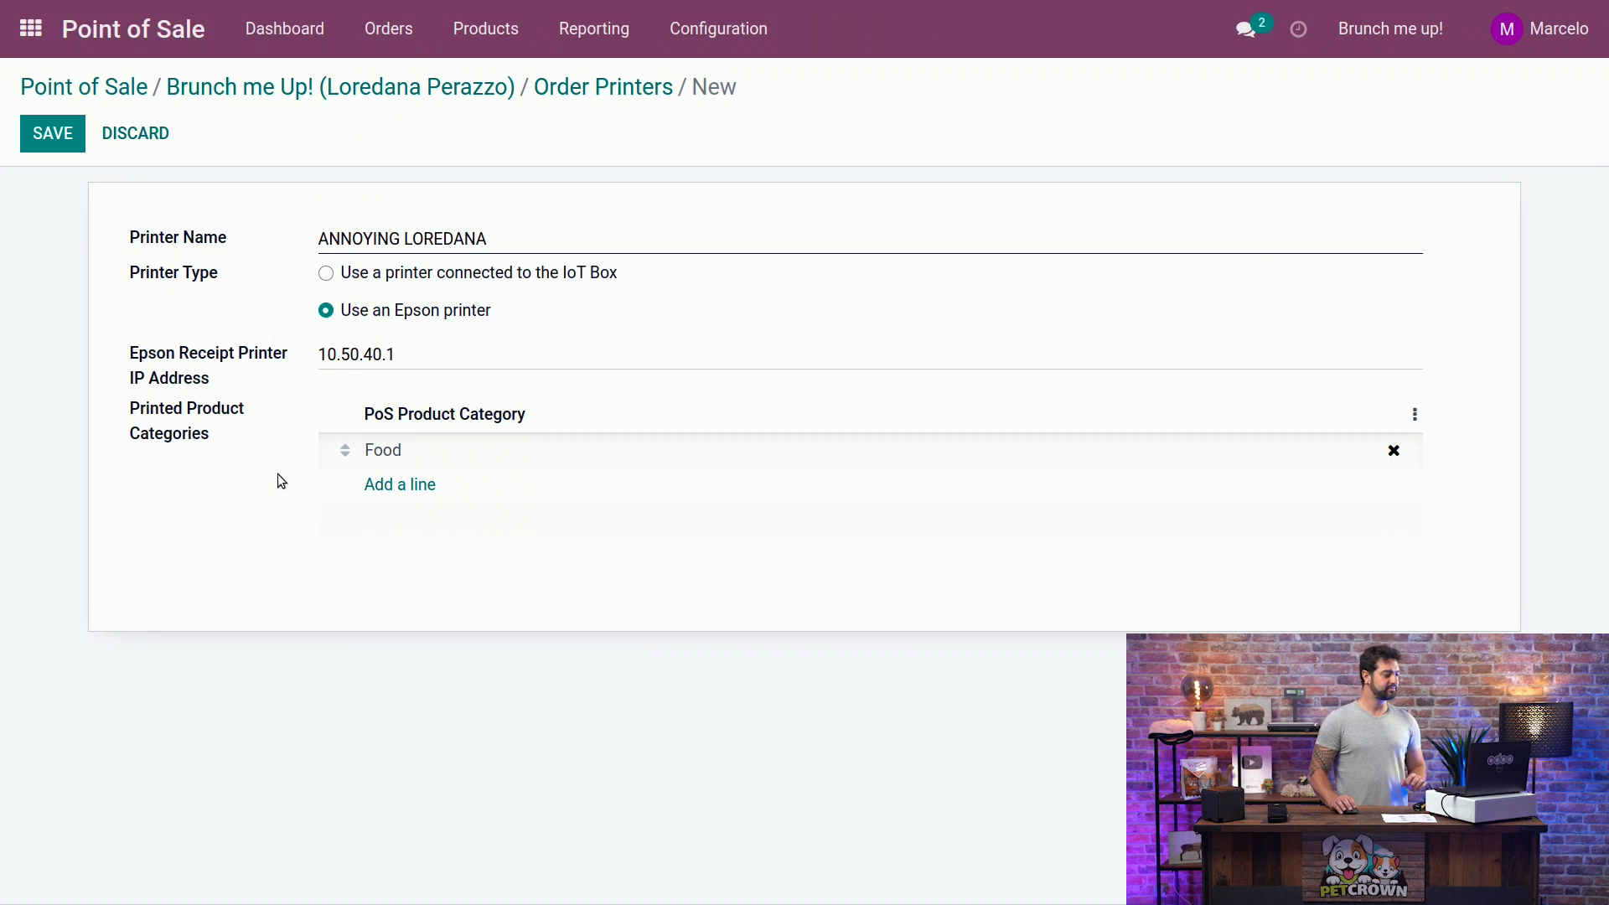
pyautogui.click(53, 134)
# Step: Back in the shop settings, set ANNOYING LOREDANA as the order printer
pyautogui.click(296, 94)
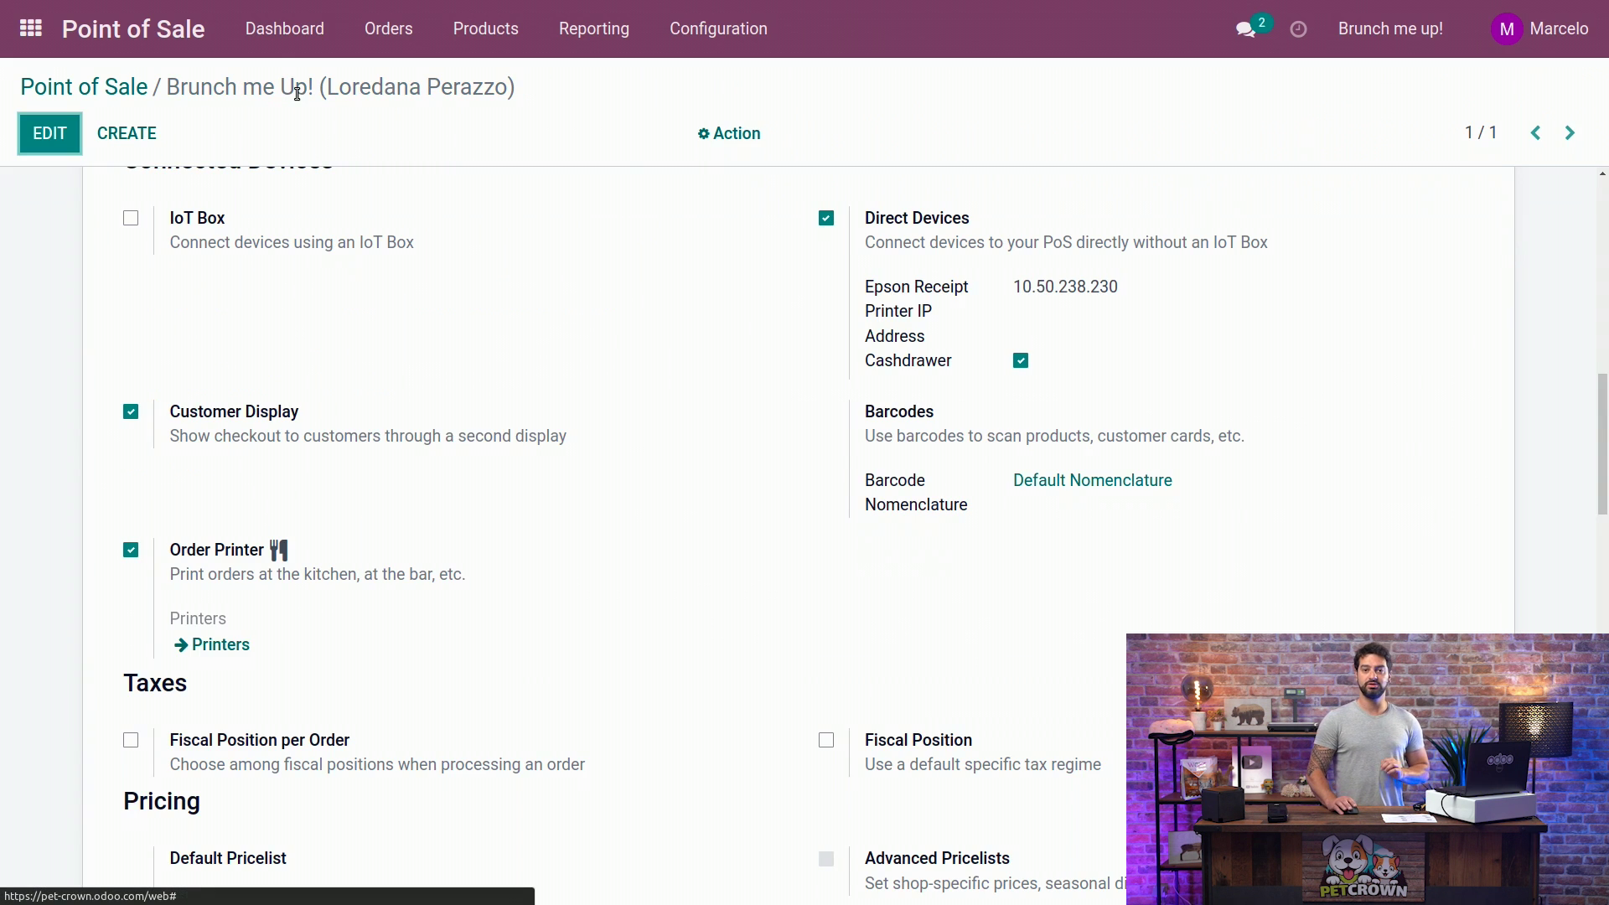
pyautogui.click(45, 135)
pyautogui.scroll(-1, 466, 324)
pyautogui.scroll(-5, 465, 352)
pyautogui.scroll(-3, 460, 351)
pyautogui.scroll(-3, 453, 360)
pyautogui.scroll(-1, 423, 393)
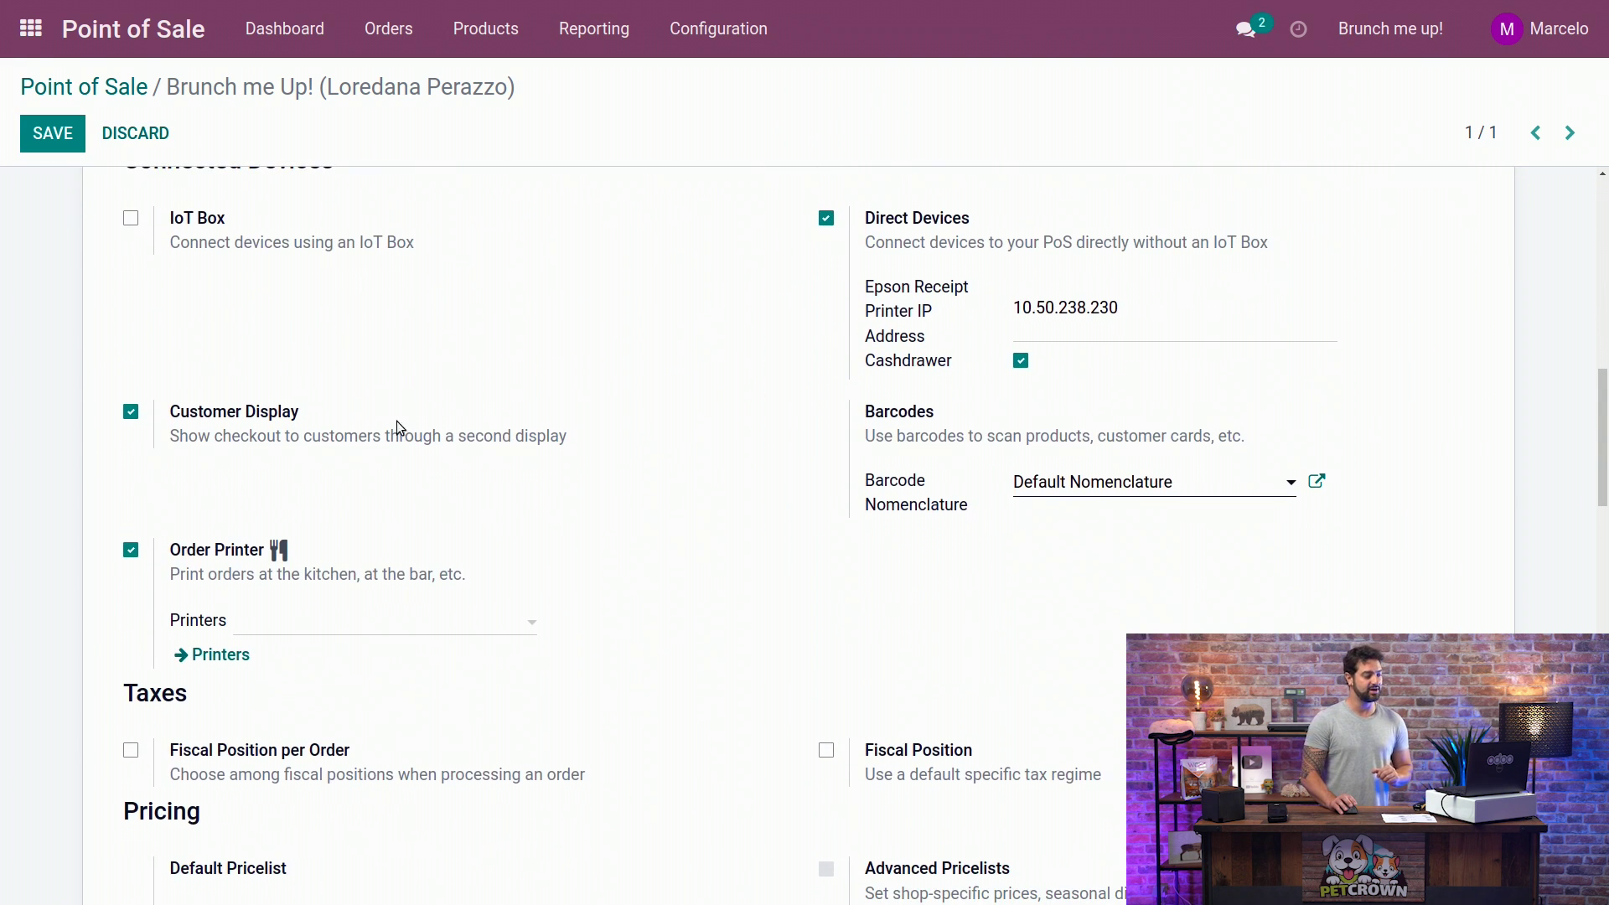
pyautogui.click(337, 631)
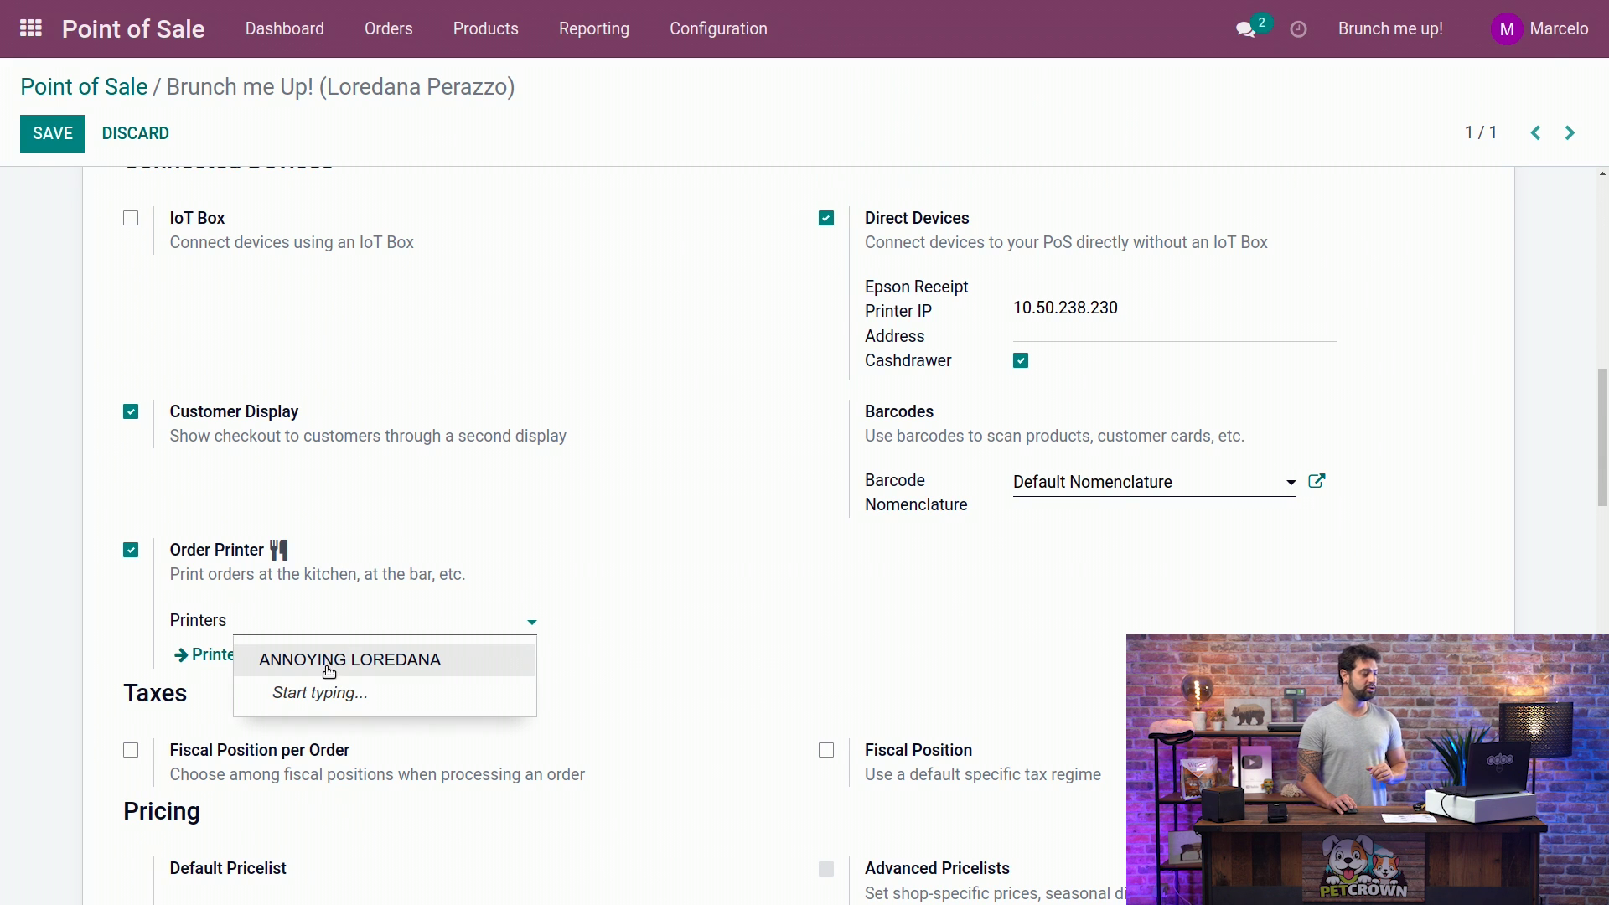
pyautogui.click(342, 662)
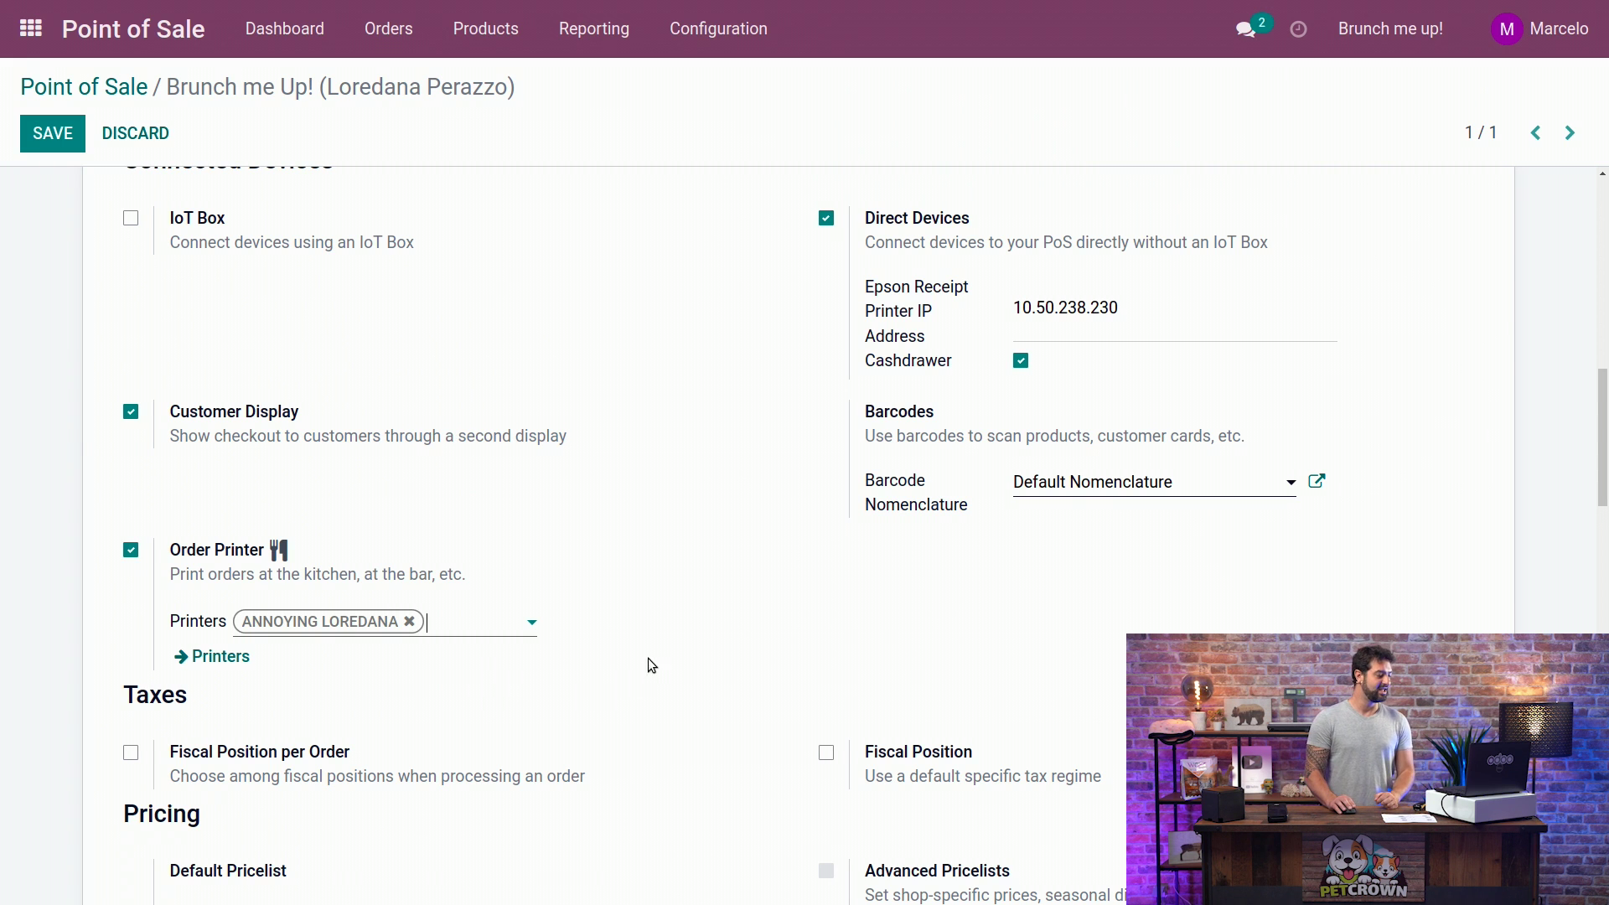
# Step: Turn on automatic receipt printing and save the Brunch me Up! settings
pyautogui.scroll(-1, 686, 610)
pyautogui.scroll(-1, 687, 611)
pyautogui.scroll(-2, 675, 595)
pyautogui.scroll(-3, 690, 545)
pyautogui.scroll(-3, 694, 549)
pyautogui.scroll(-2, 700, 503)
pyautogui.scroll(-4, 690, 495)
pyautogui.scroll(-1, 664, 474)
pyautogui.scroll(-3, 661, 464)
pyautogui.scroll(-2, 669, 466)
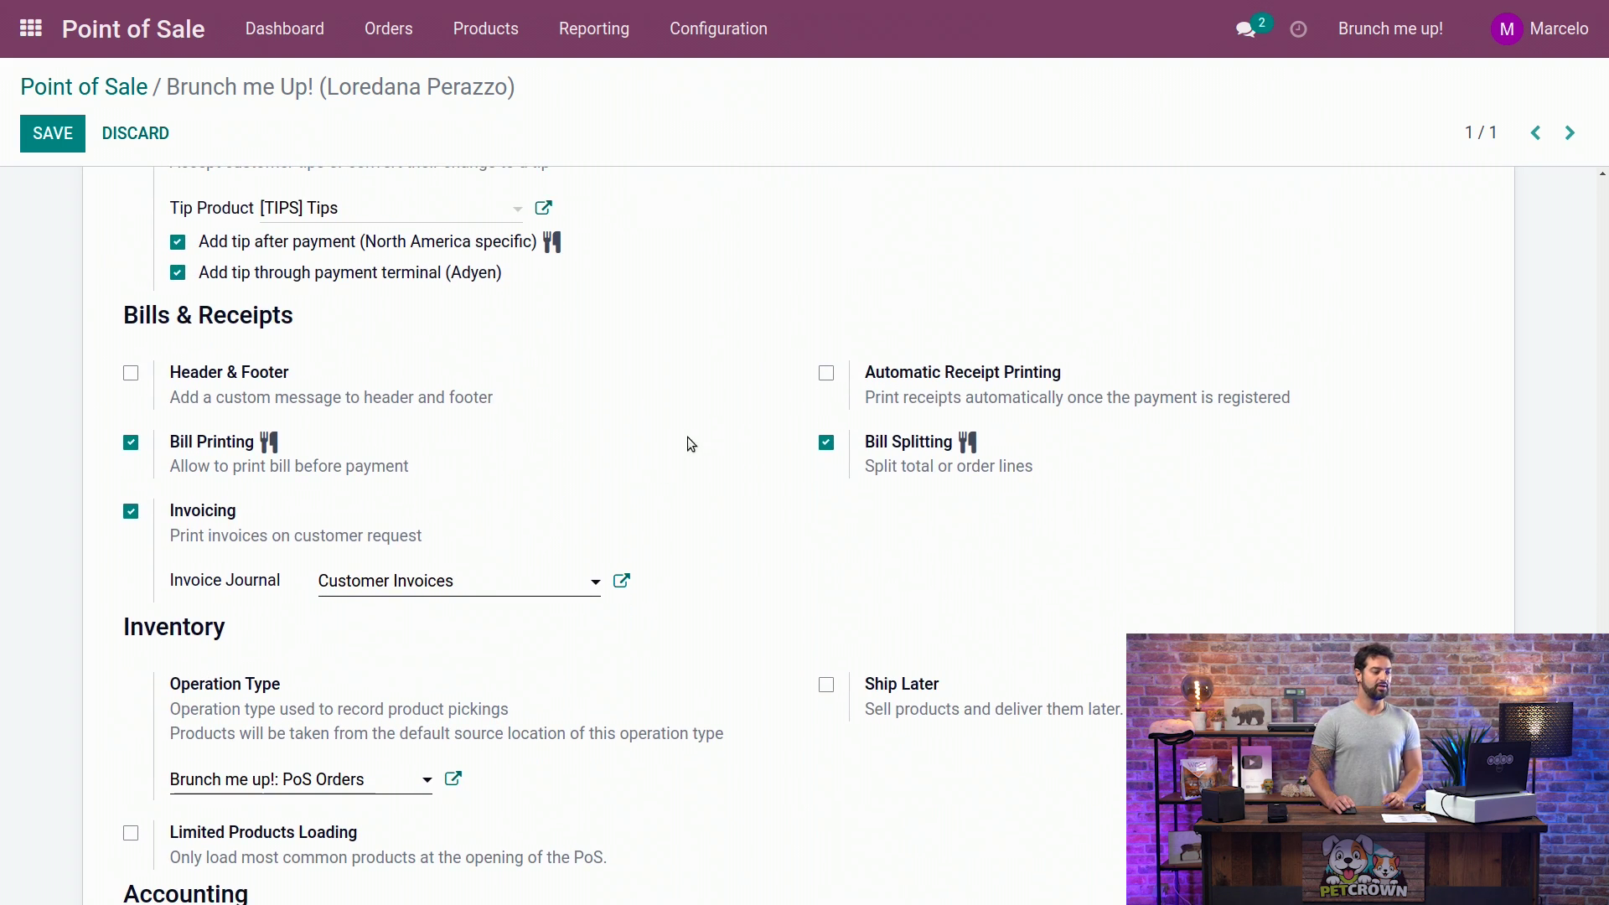
pyautogui.click(828, 374)
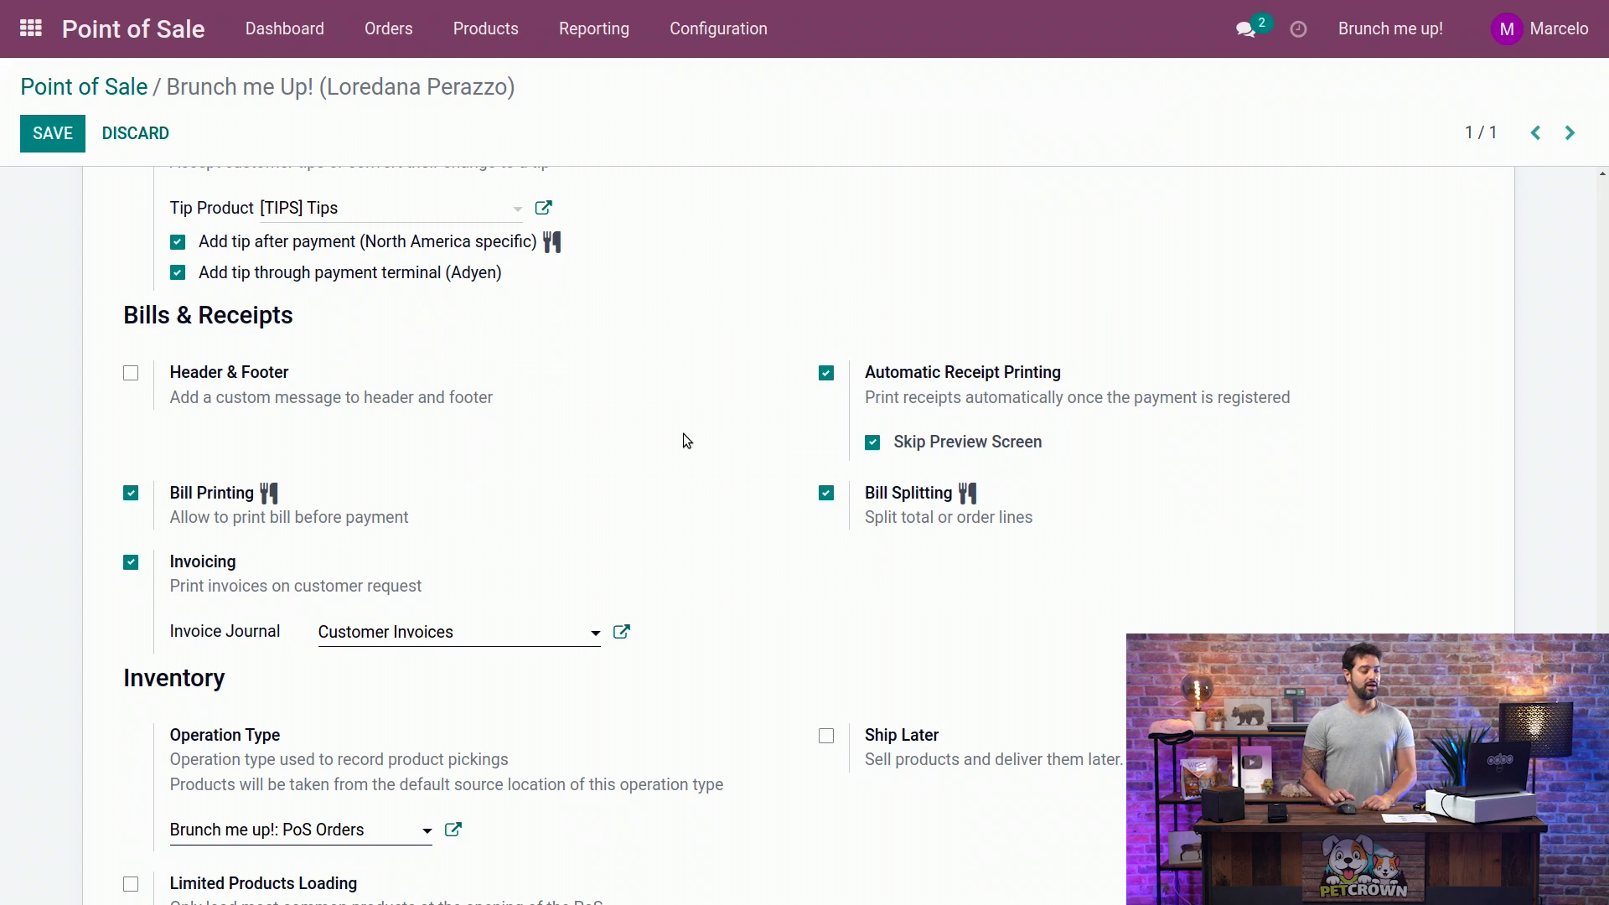
pyautogui.click(55, 137)
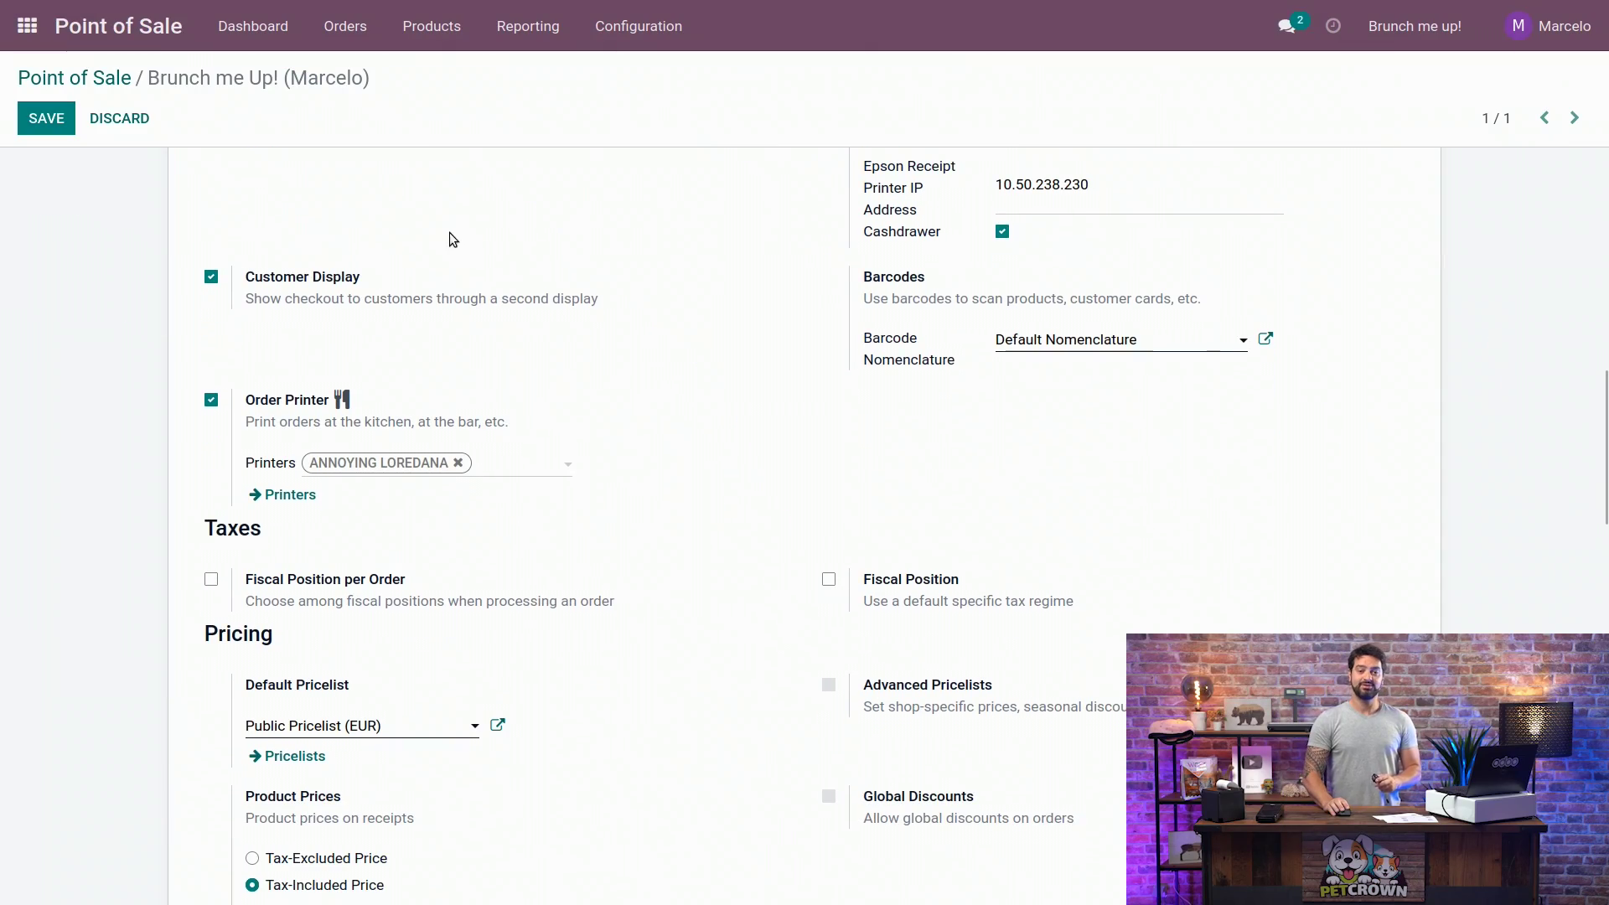
# Step: In the Brunch me Up! selling session, add Water to Table 1's order and send it to the kitchen
pyautogui.click(84, 78)
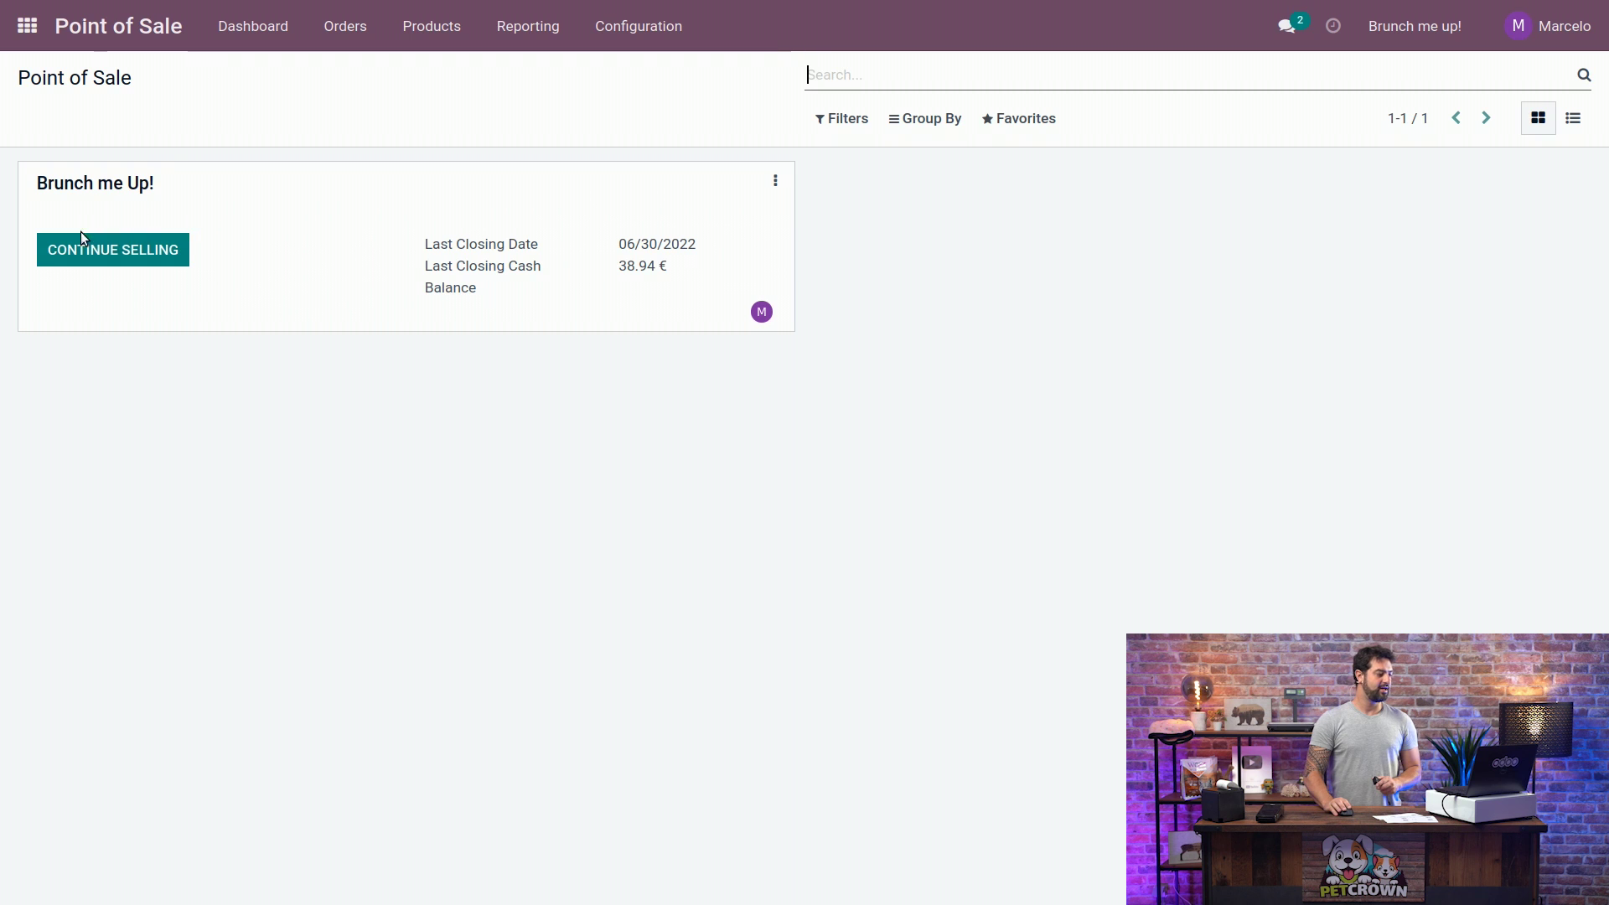
pyautogui.click(101, 251)
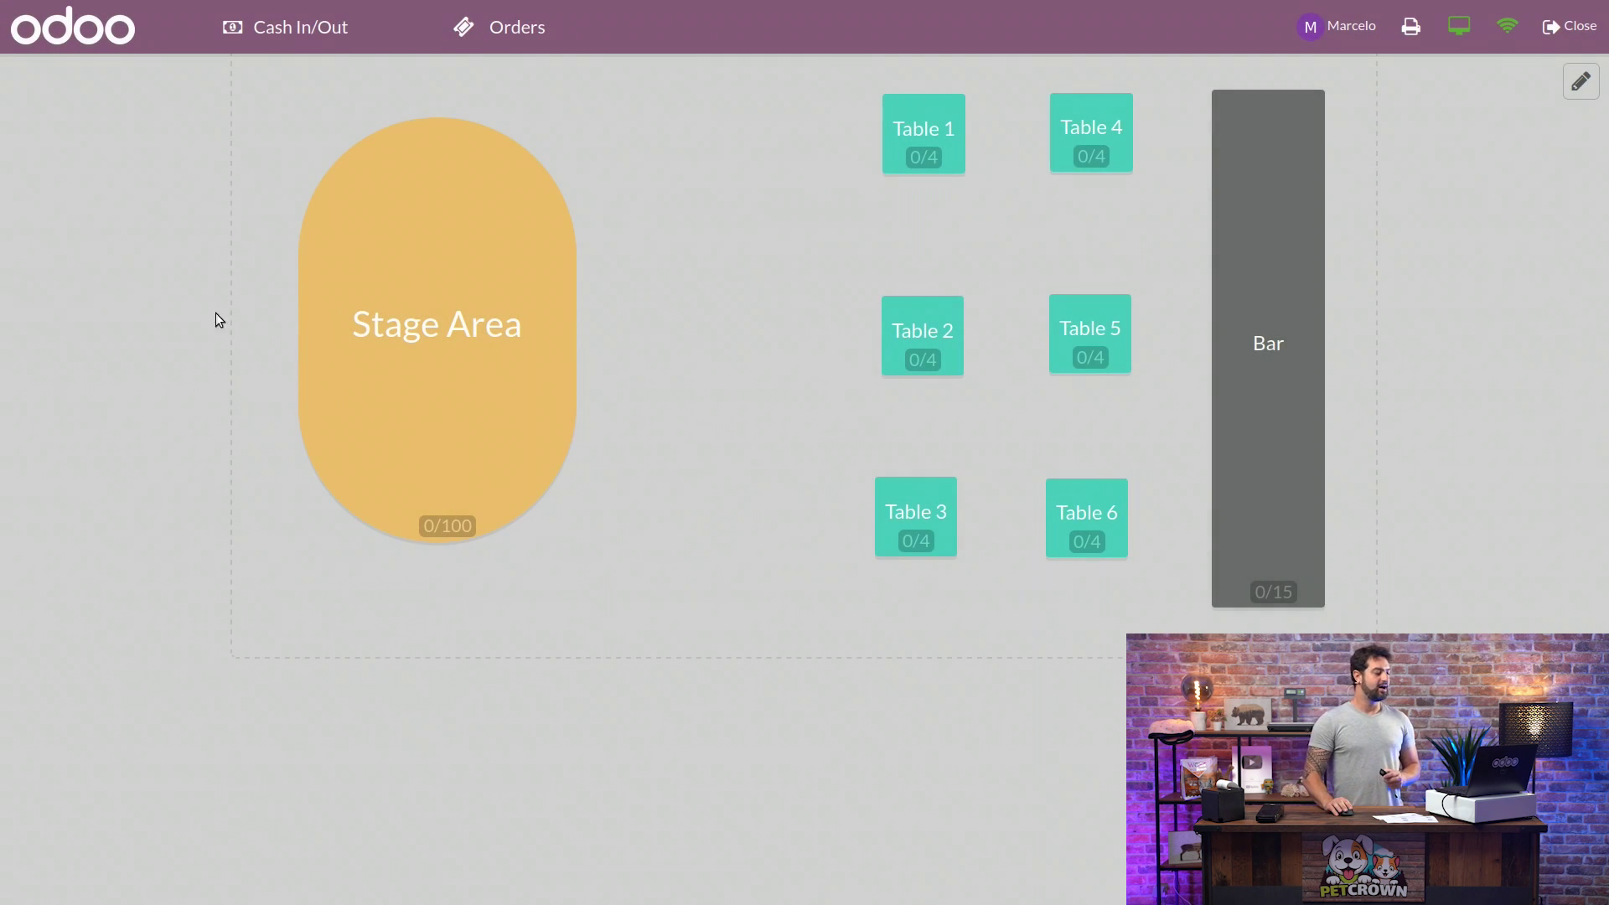
pyautogui.click(921, 131)
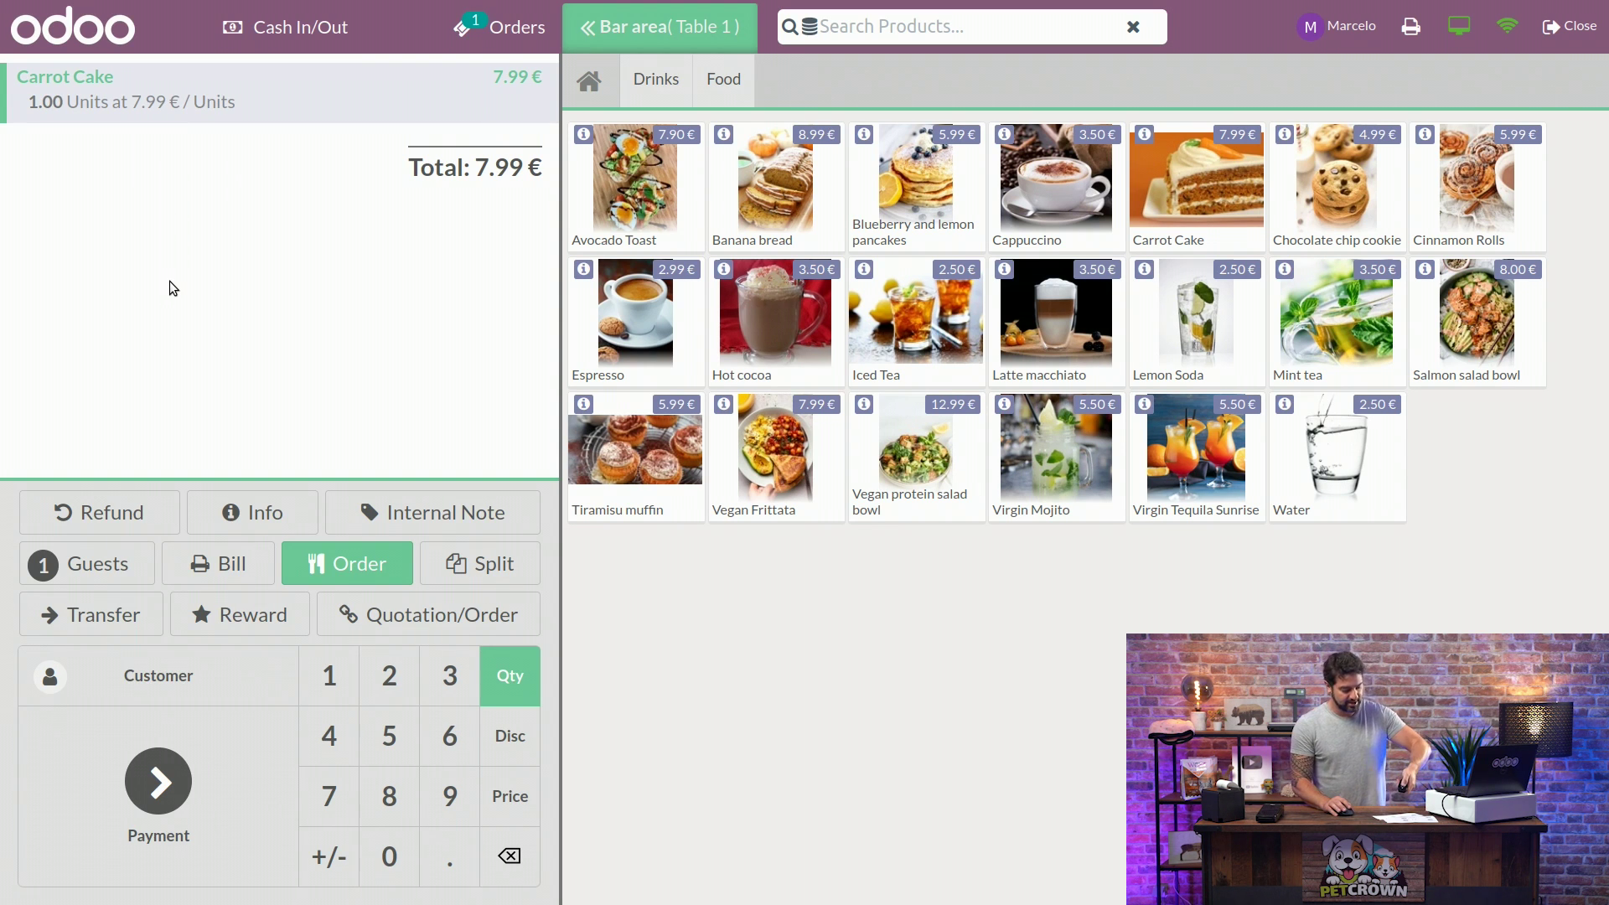
pyautogui.click(1356, 451)
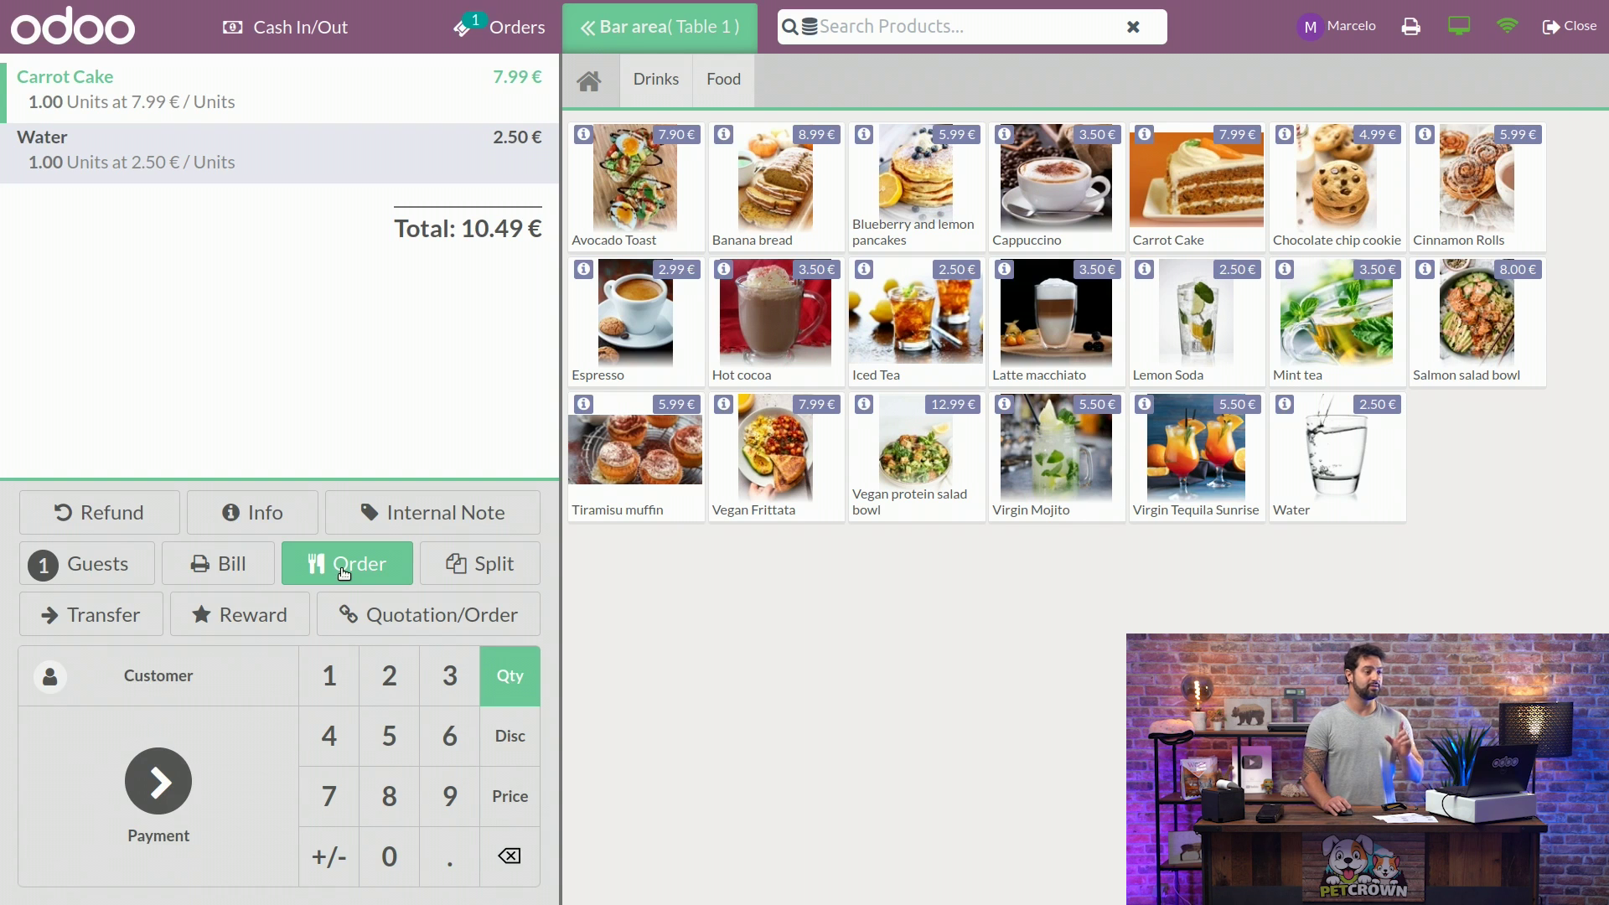
pyautogui.click(344, 573)
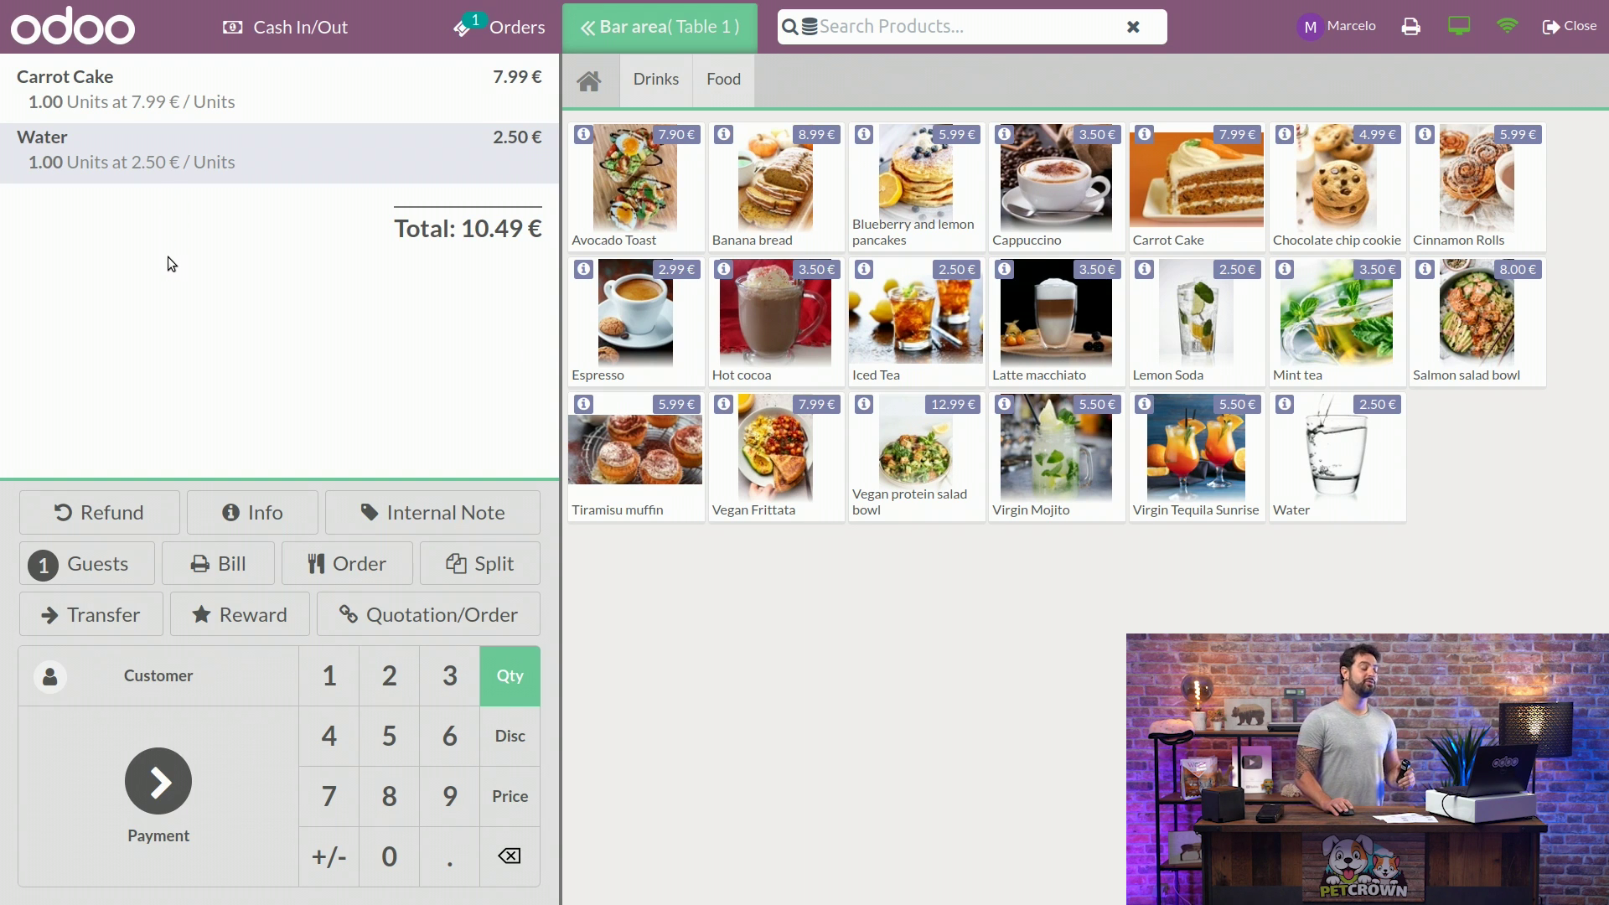
# Step: Pay the 10.49 € Table 1 order in cash and check it on the customer display
pyautogui.click(132, 782)
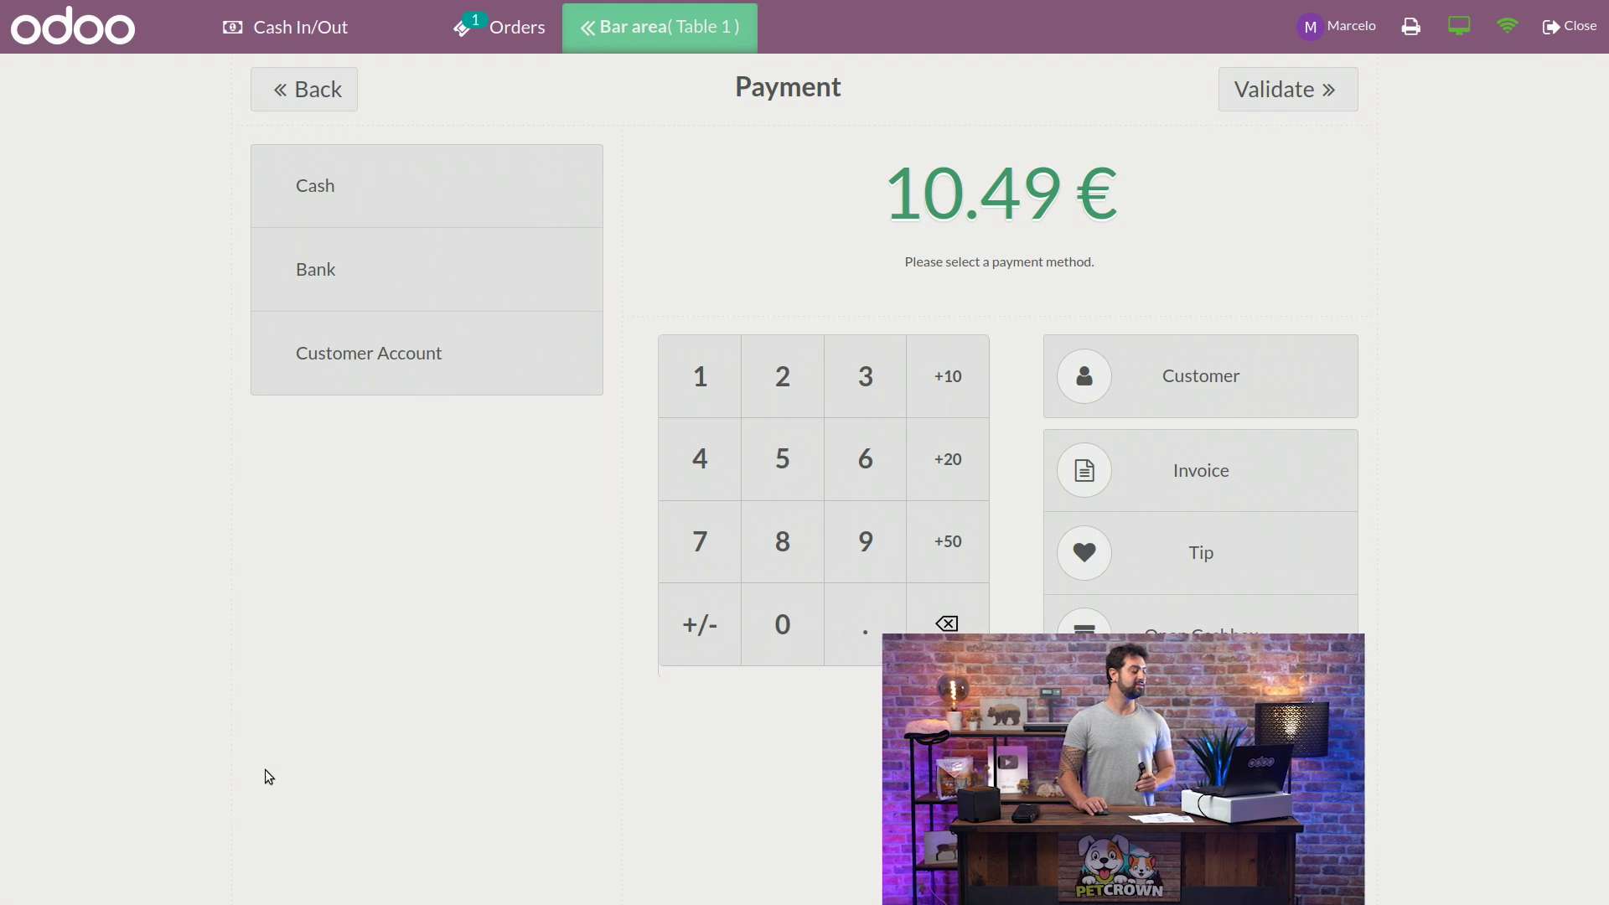
pyautogui.click(372, 191)
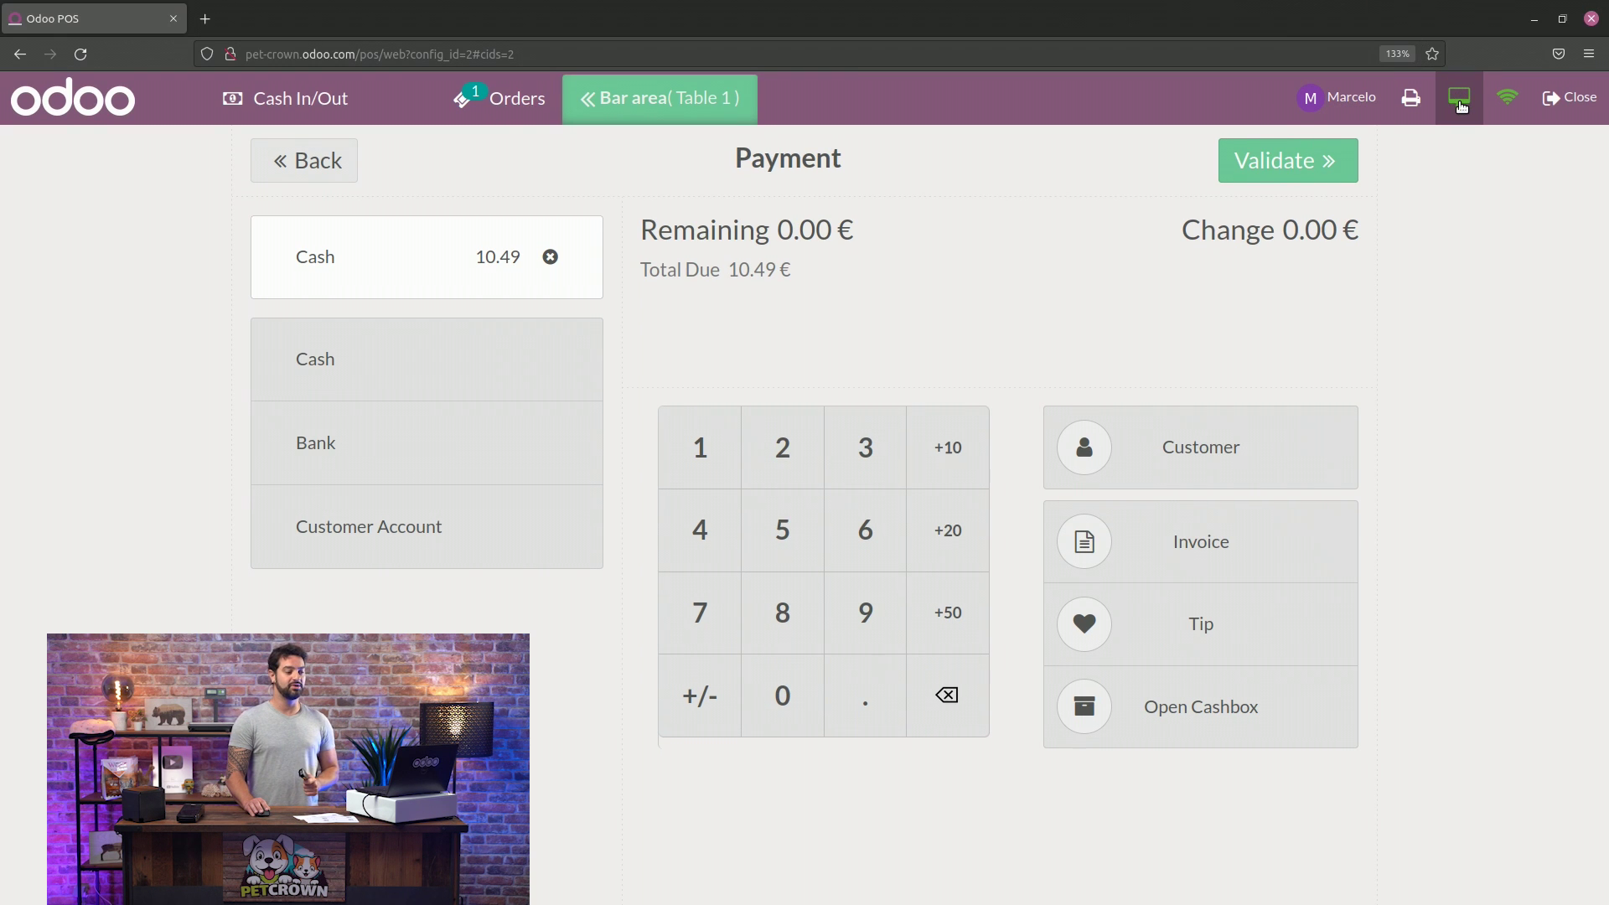
pyautogui.click(1460, 99)
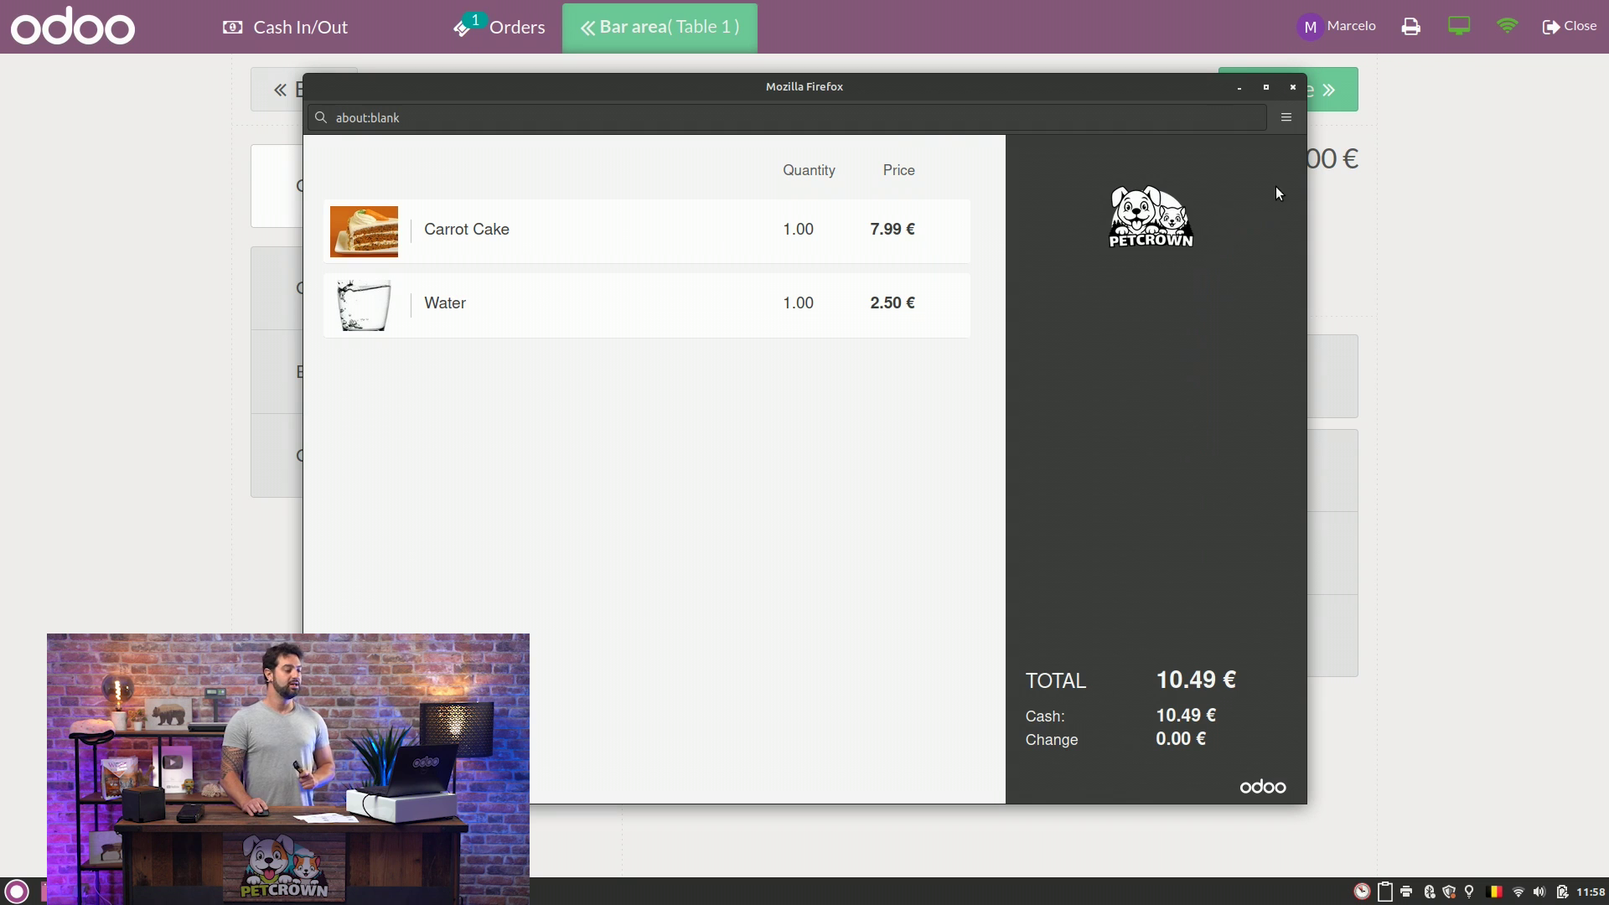
pyautogui.click(1294, 95)
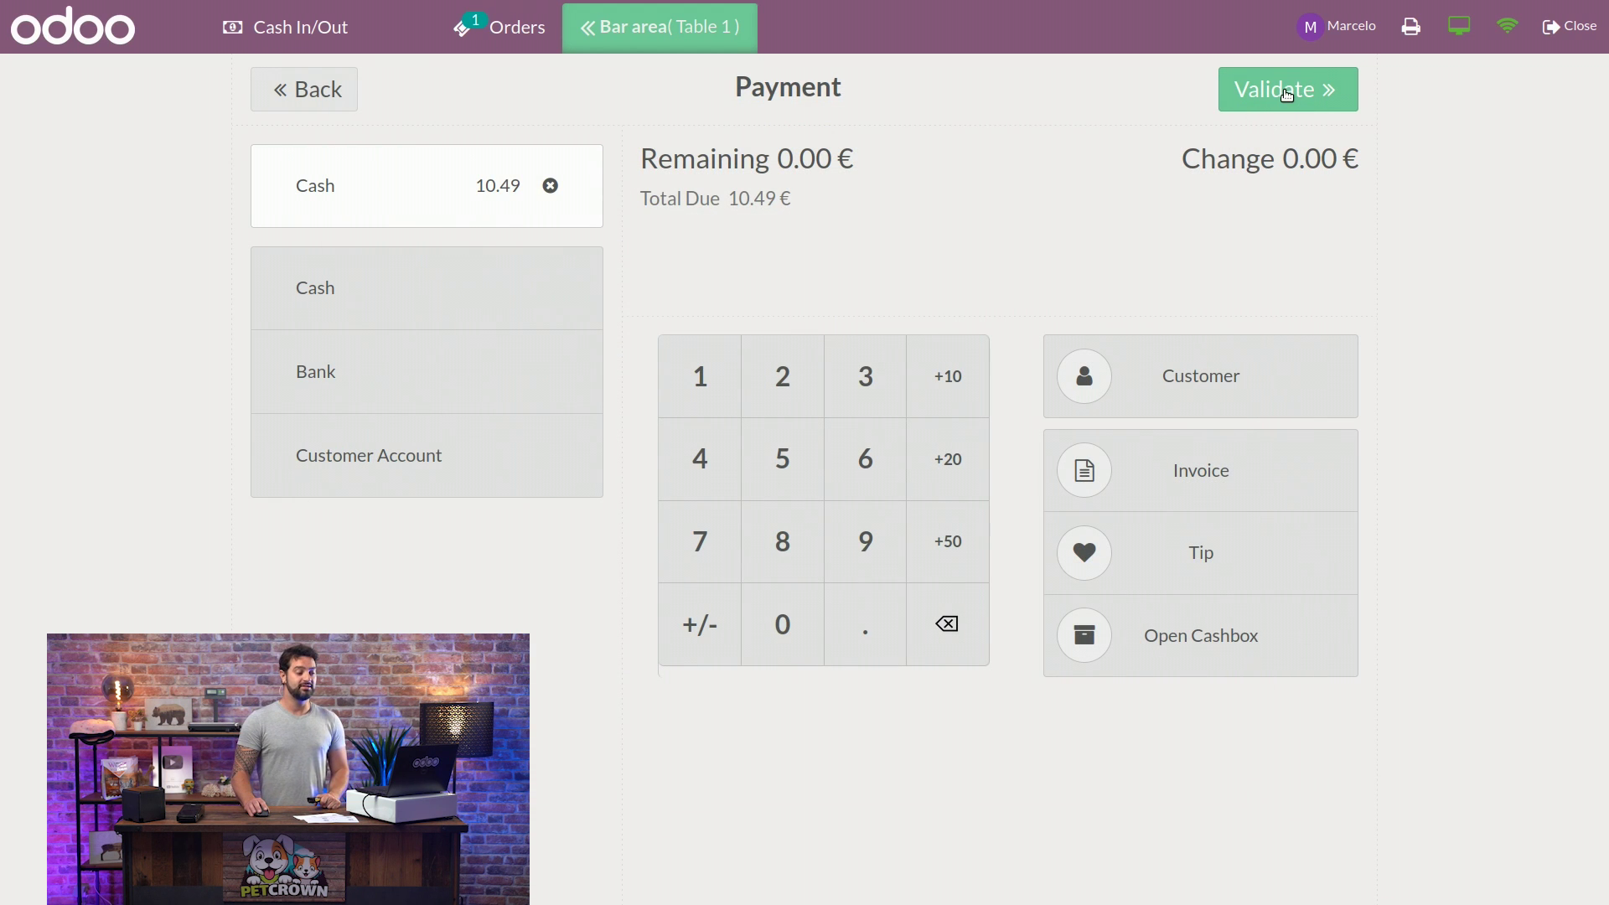